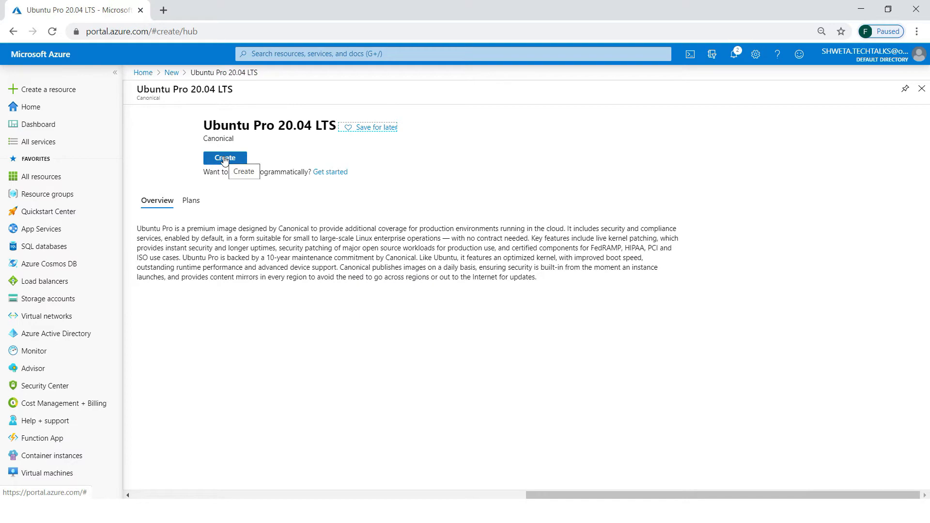
From the Virtual machines list, add a new VM, opening a blank Ubuntu Server 18.04 LTS creation form.
click(224, 158)
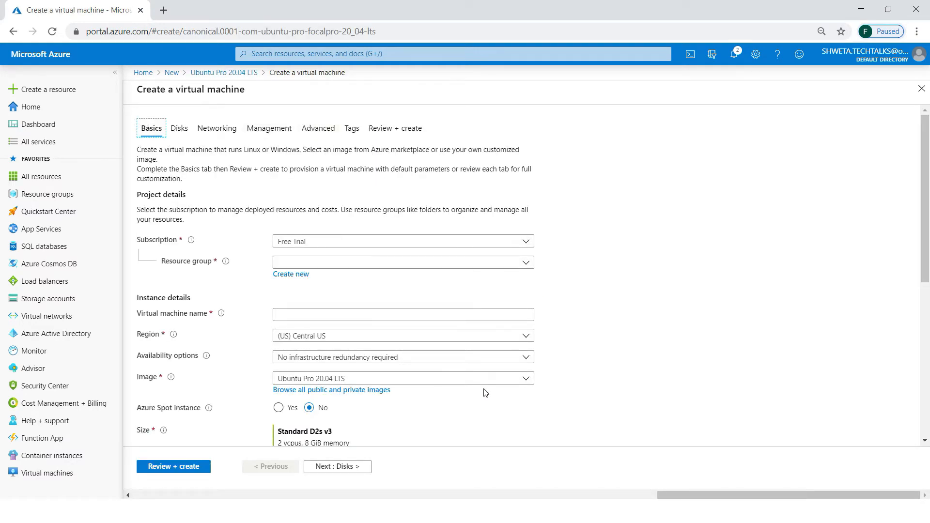
click(61, 473)
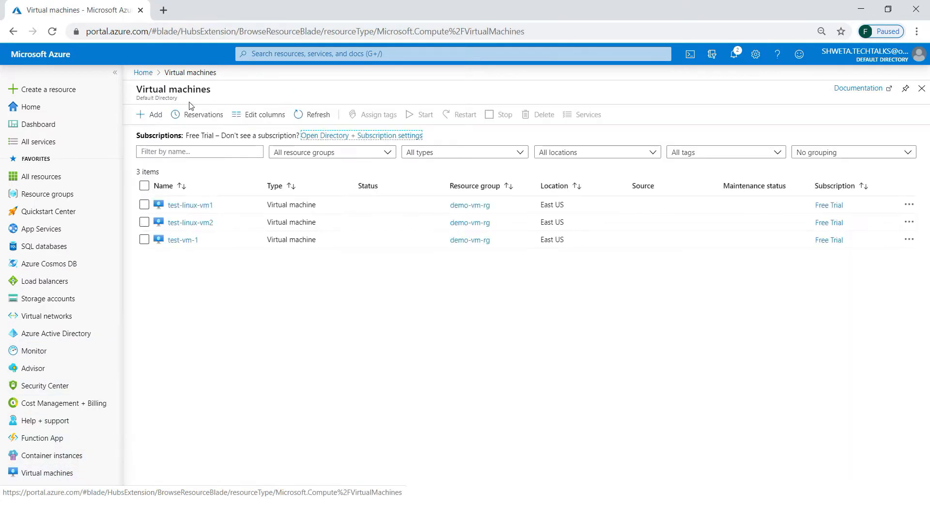
click(150, 114)
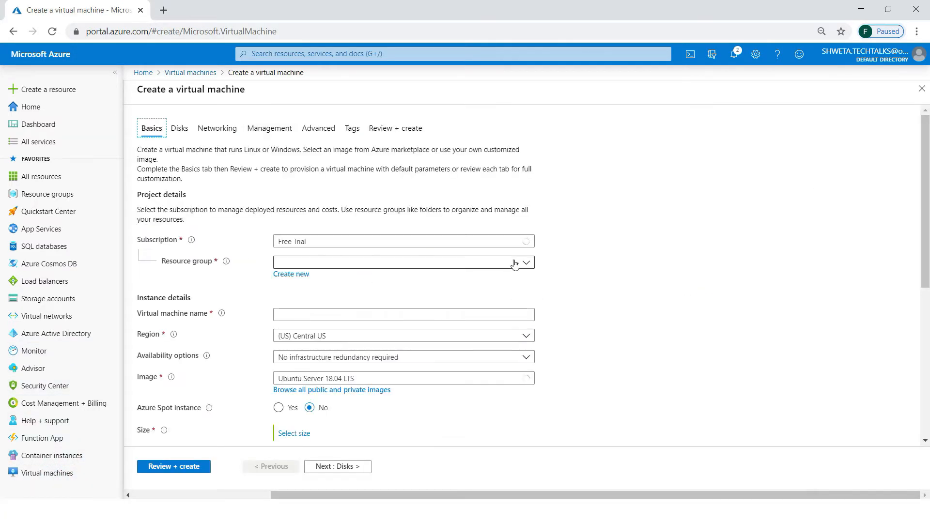
scroll(791, 348, down, 2)
scroll(791, 359, up, 2)
scroll(793, 325, down, 2)
scroll(792, 322, down, 1)
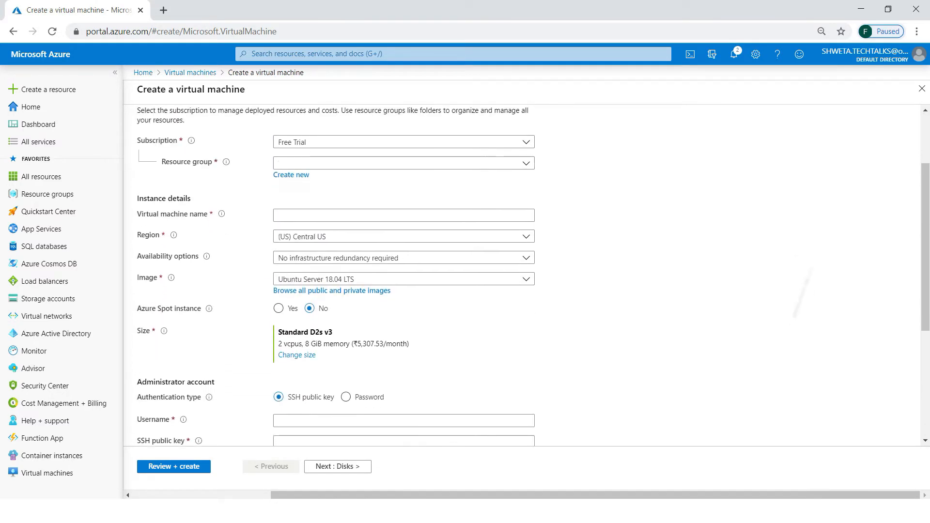
scroll(793, 322, up, 3)
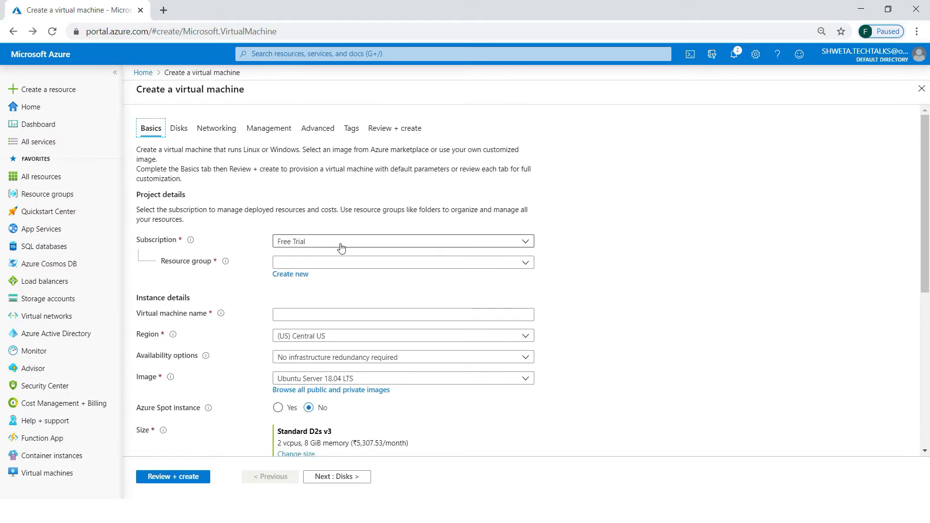
Keep the Free Trial subscription and place the VM in resource group demo-vm-rg.
click(400, 247)
click(400, 247)
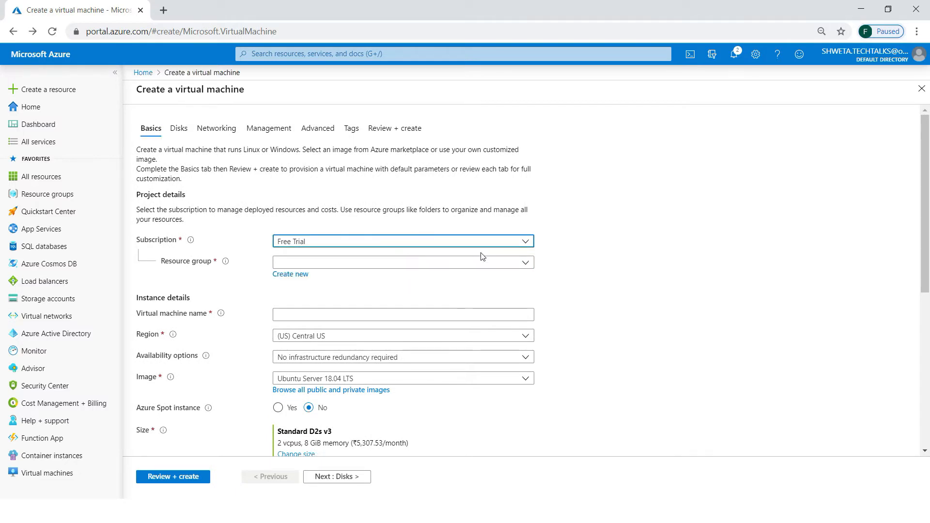
click(527, 262)
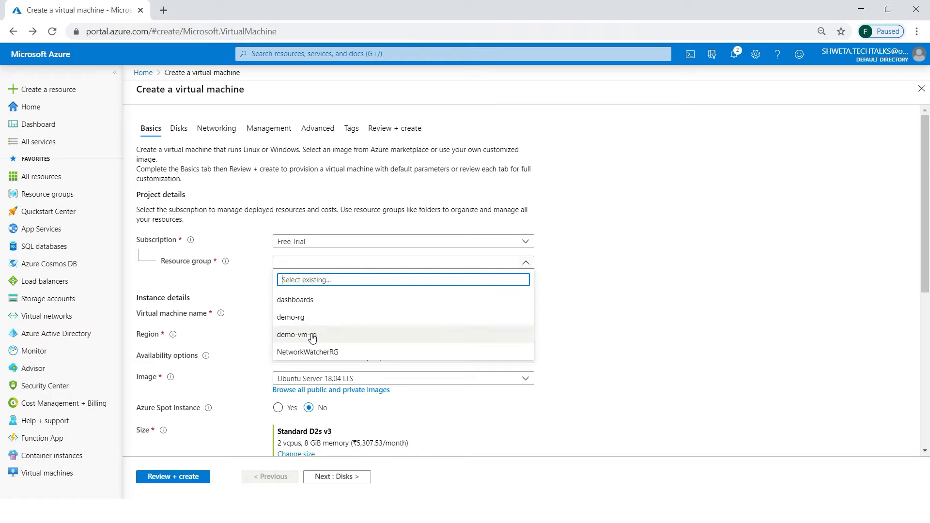
click(328, 341)
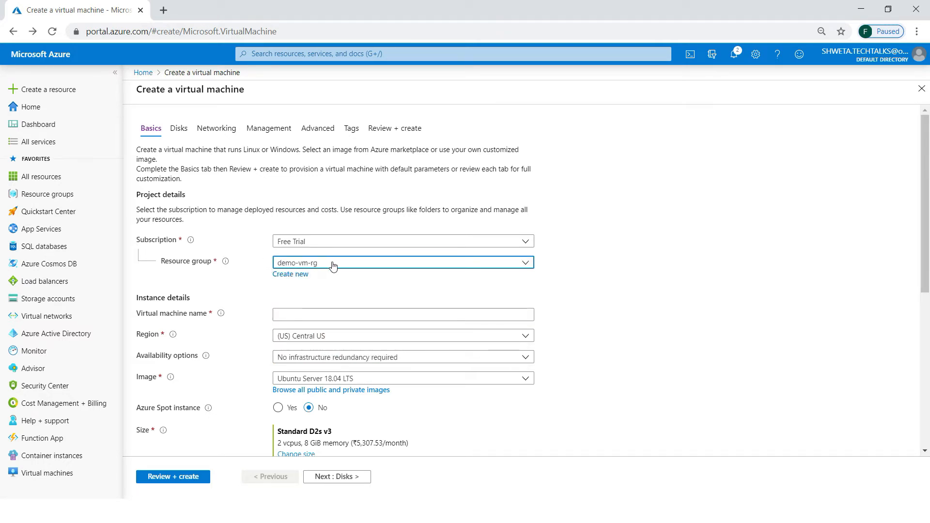
Name the VM test-linux-1 and choose (US) East US as the region.
click(343, 314)
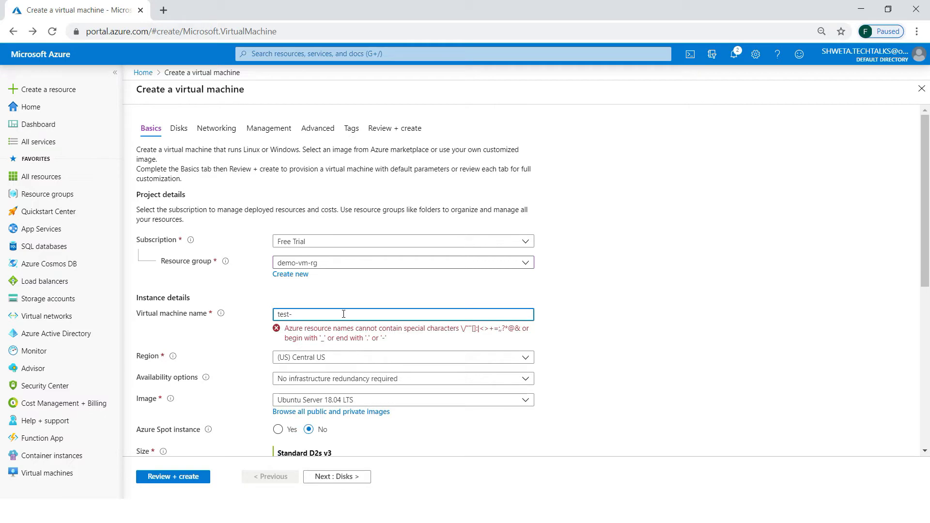
text(test-linux-1)
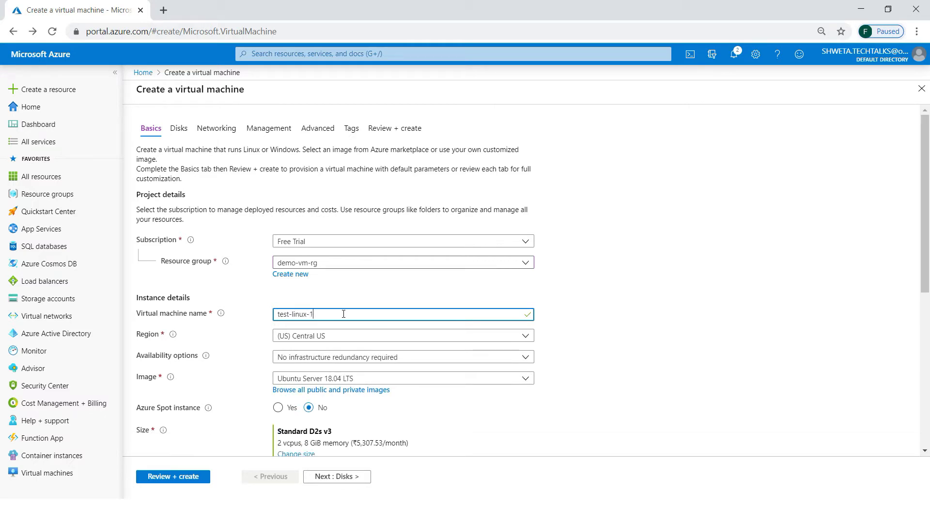
key(Tab)
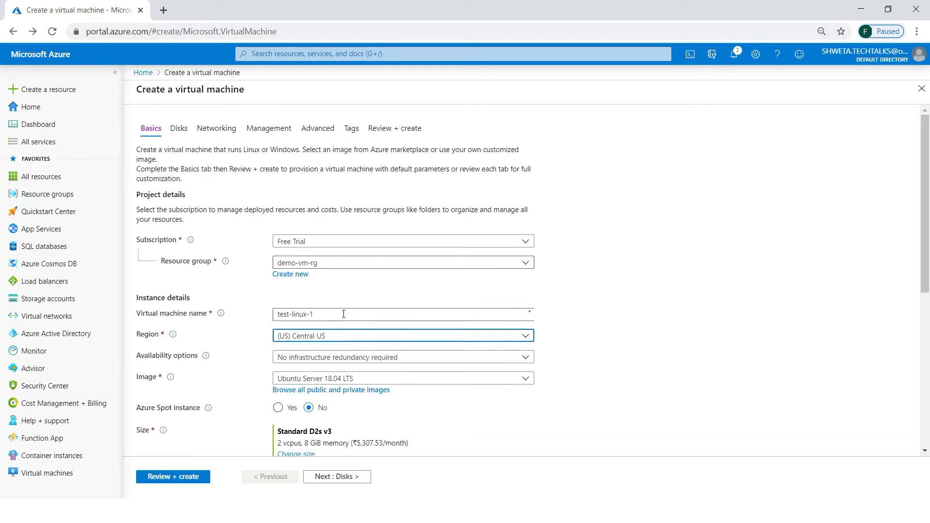
click(401, 338)
text(east)
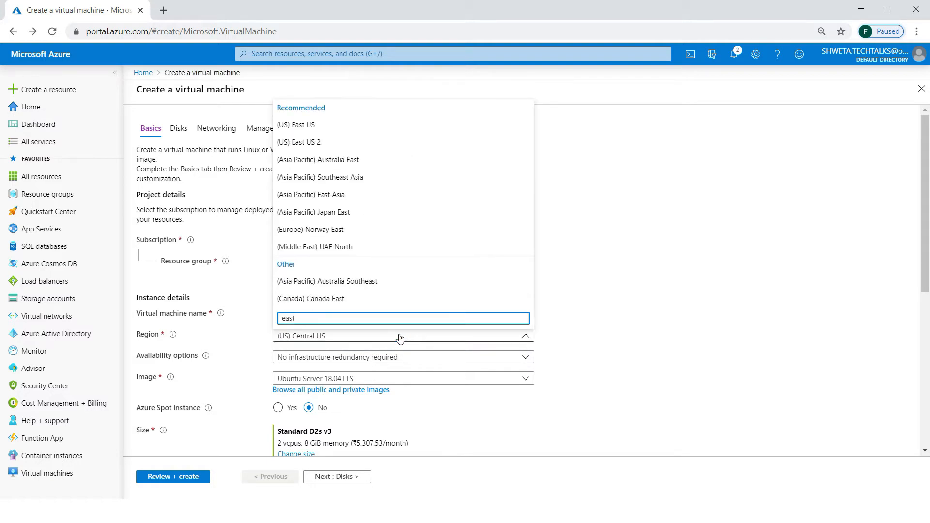
click(310, 125)
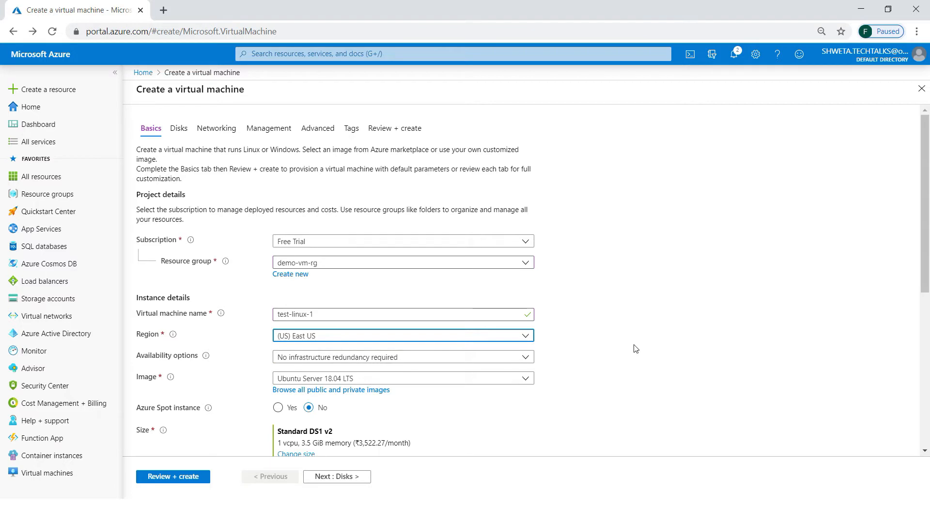
scroll(509, 301, down, 3)
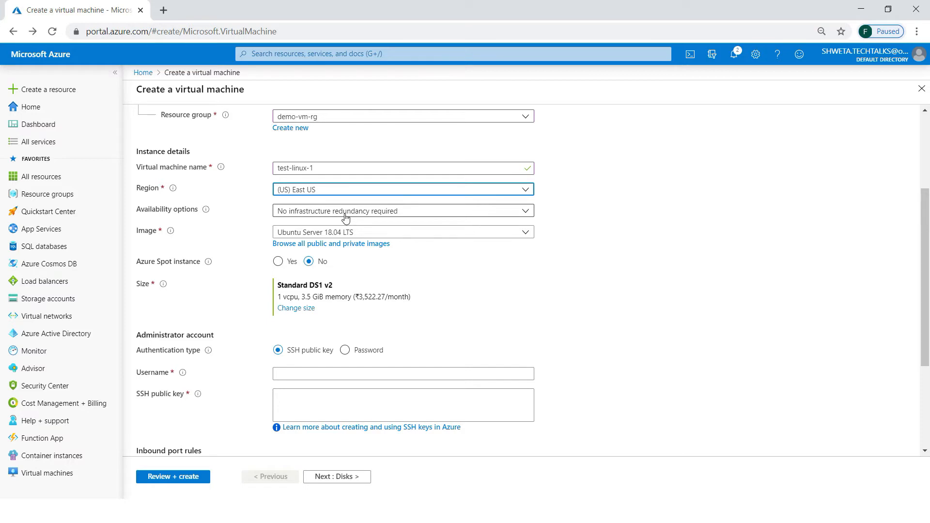
click(345, 234)
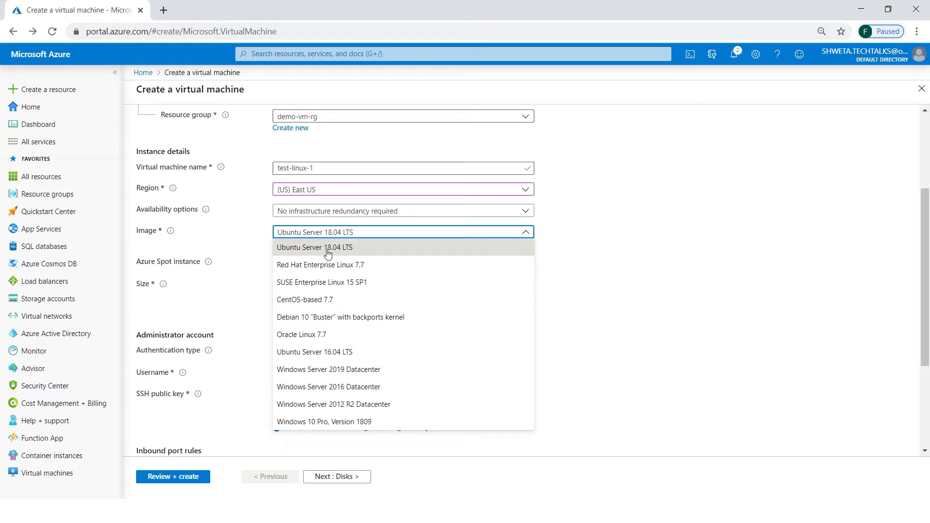
click(313, 253)
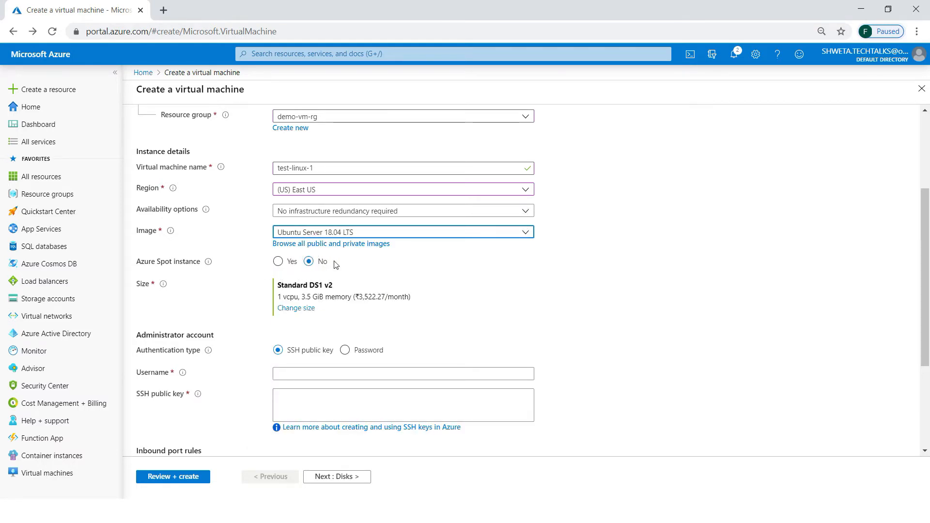
click(299, 309)
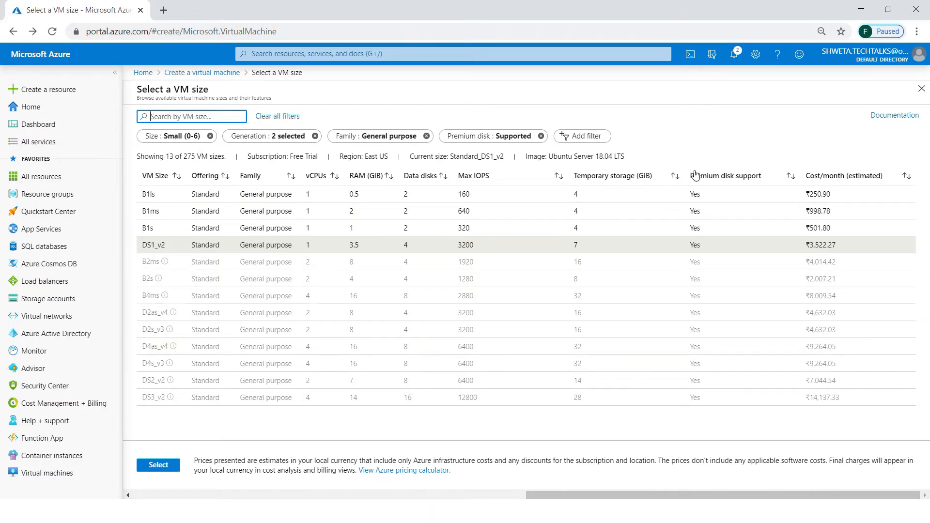
Sort sizes by monthly cost and apply Standard B1ls (1 vCPU, 0.5 GiB memory).
click(834, 177)
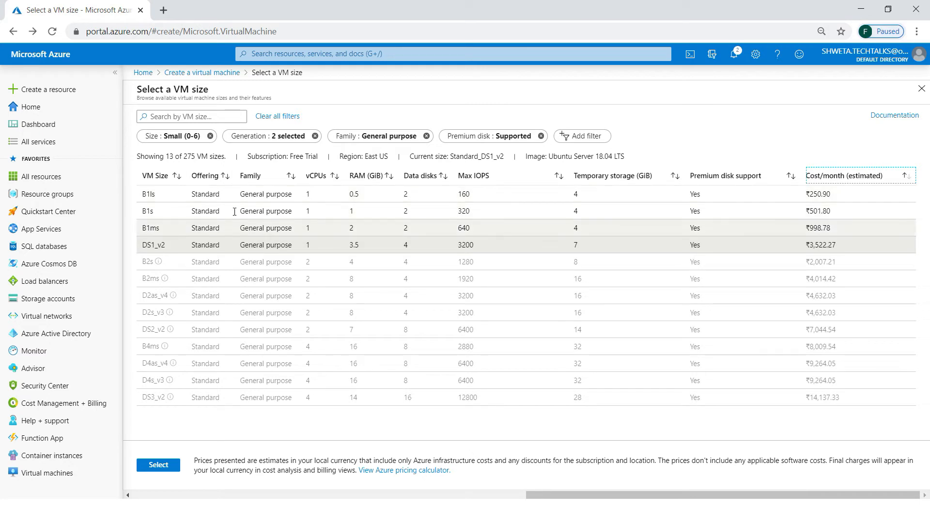
click(150, 193)
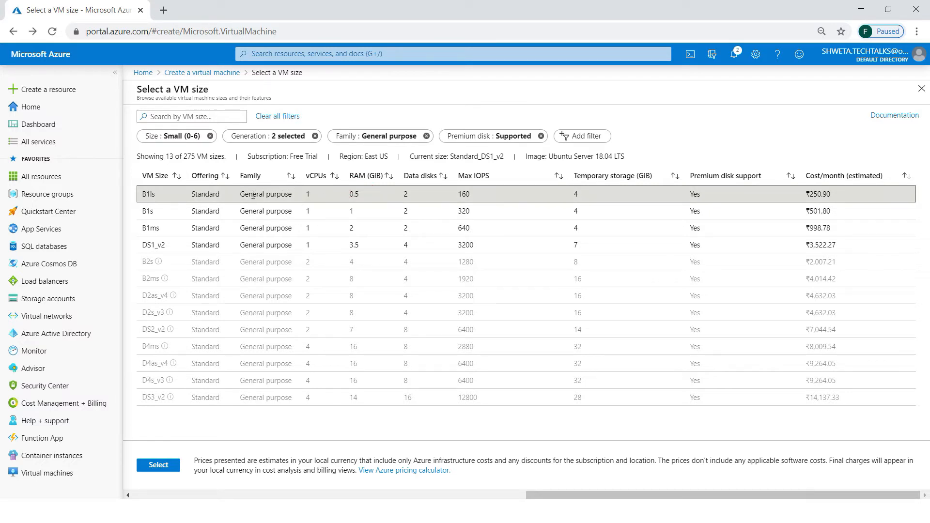
click(157, 466)
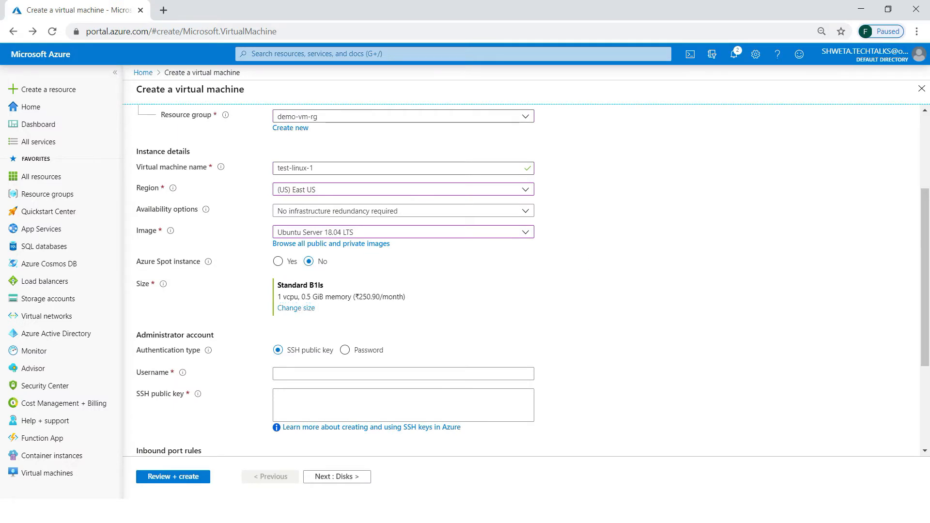
scroll(533, 281, down, 3)
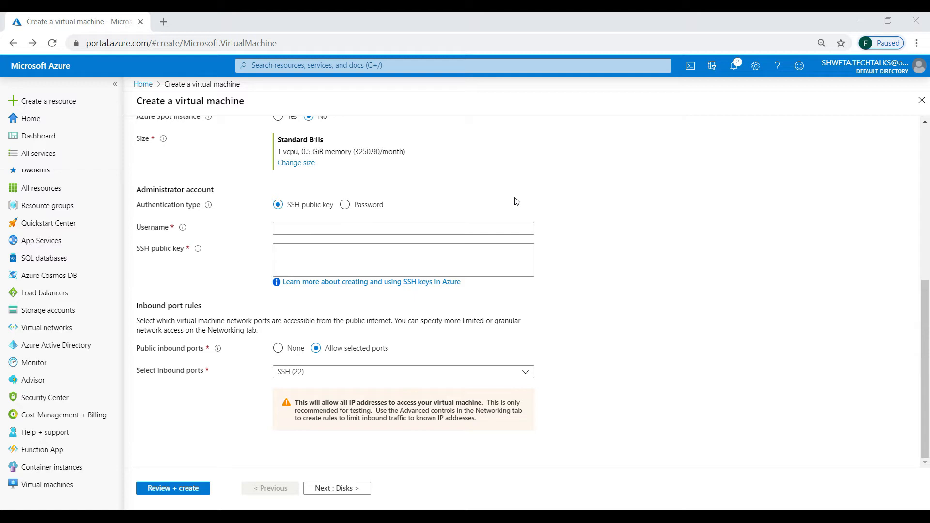
Launch PuTTY and then PuTTYgen from Windows search.
key(super)
text(putty)
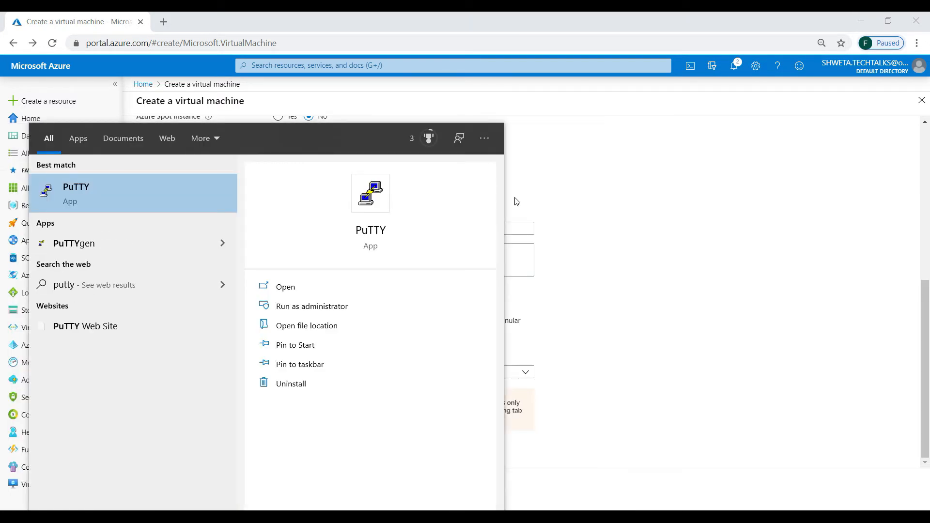
key(Return)
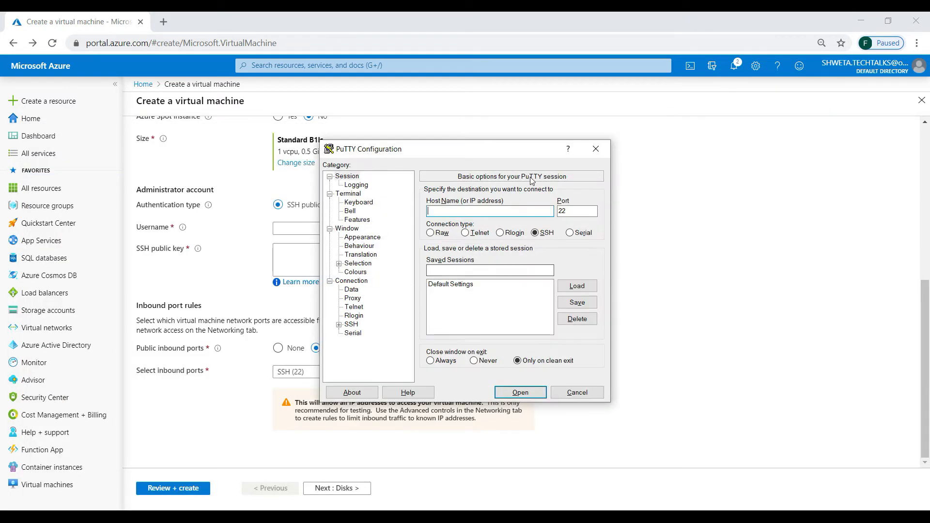
key(super)
text(putty)
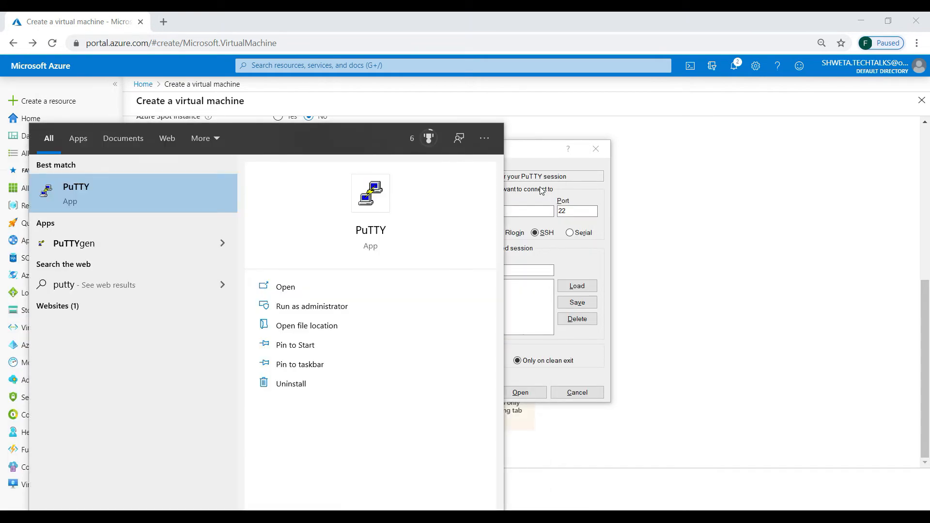
click(145, 243)
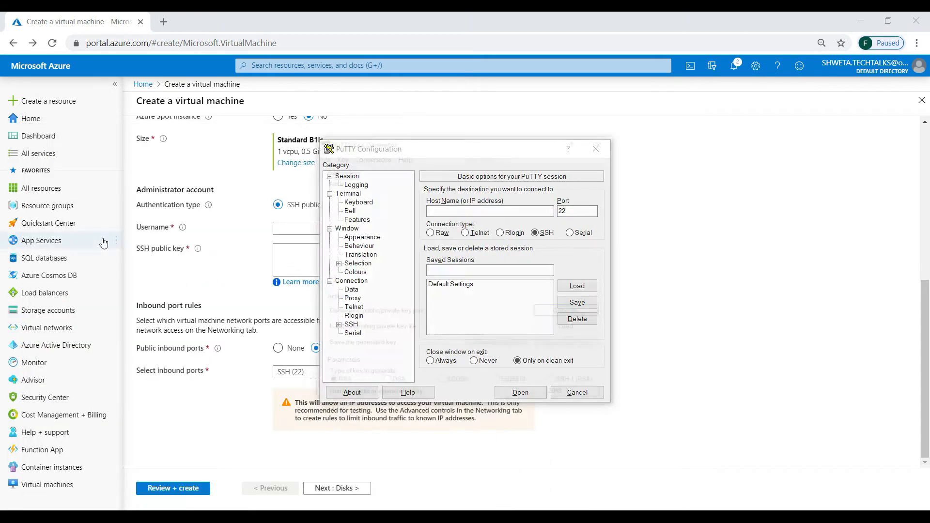
Generate a new 2048-bit RSA key pair and protect it with a confirmed passphrase.
click(338, 155)
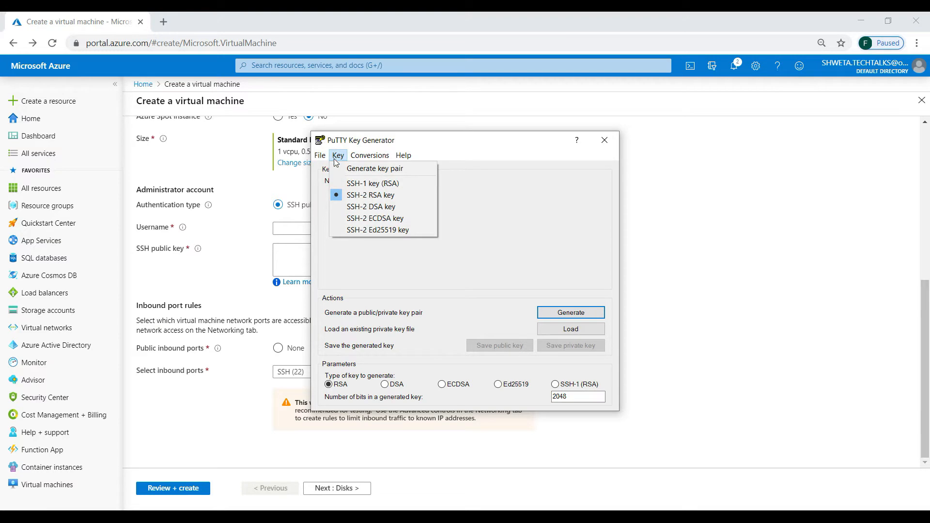
click(352, 169)
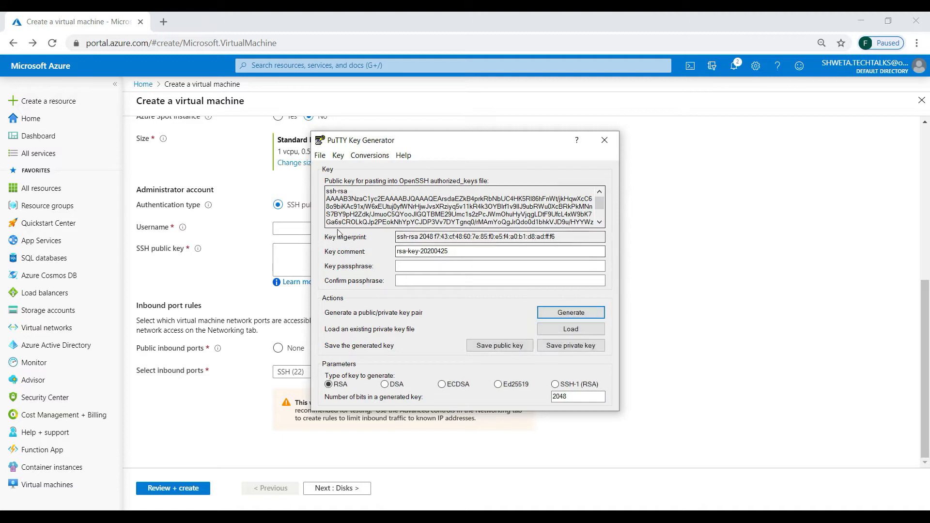
click(411, 268)
text(password)
key(Tab)
text(password)
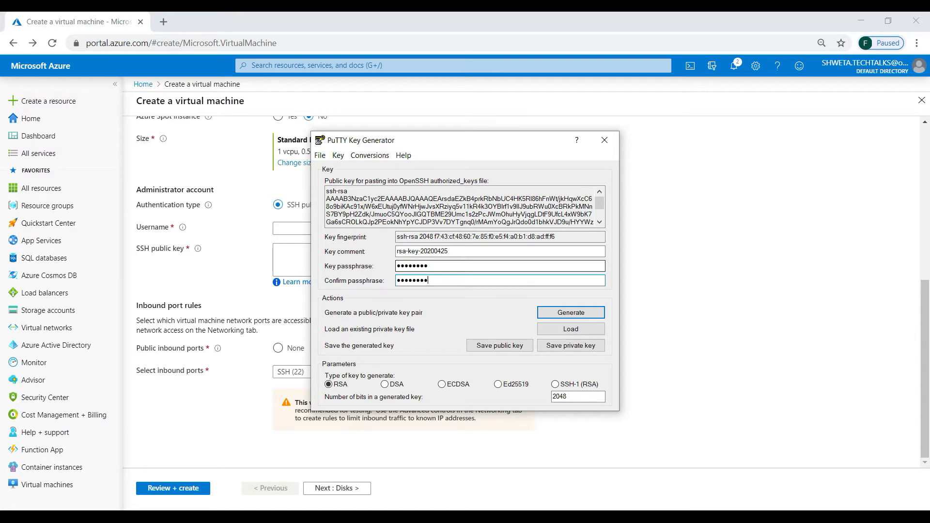
Save the private key as a .ppk file on the Desktop, adding _vm1 to the id_rsa name.
click(499, 346)
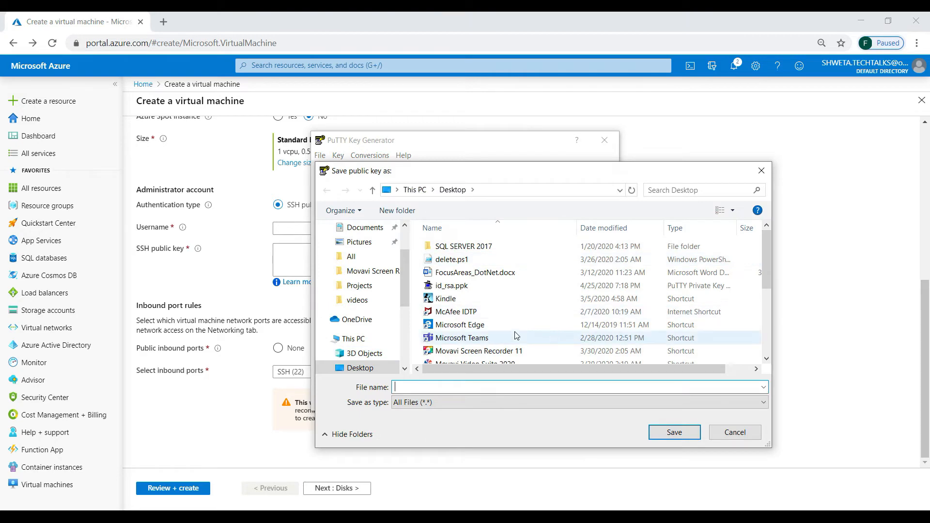
click(746, 434)
click(571, 347)
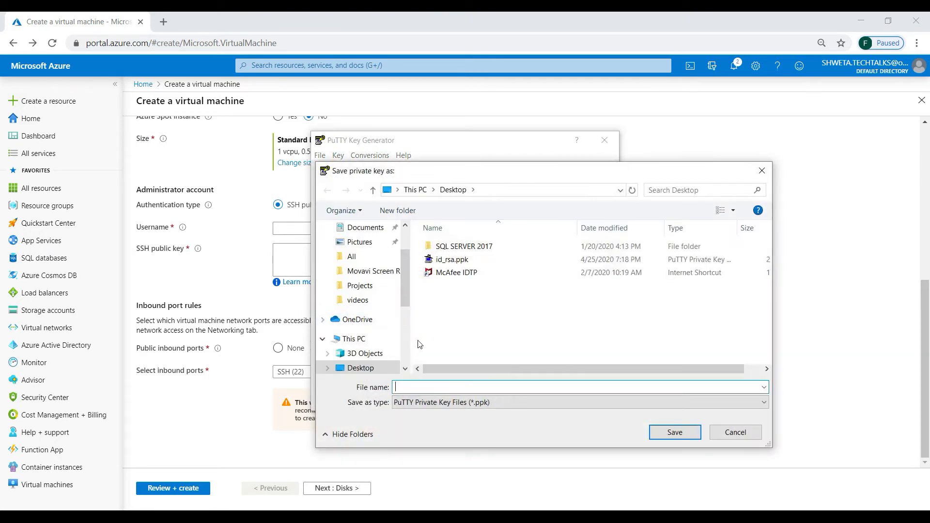
click(452, 260)
double_click(411, 387)
click(414, 387)
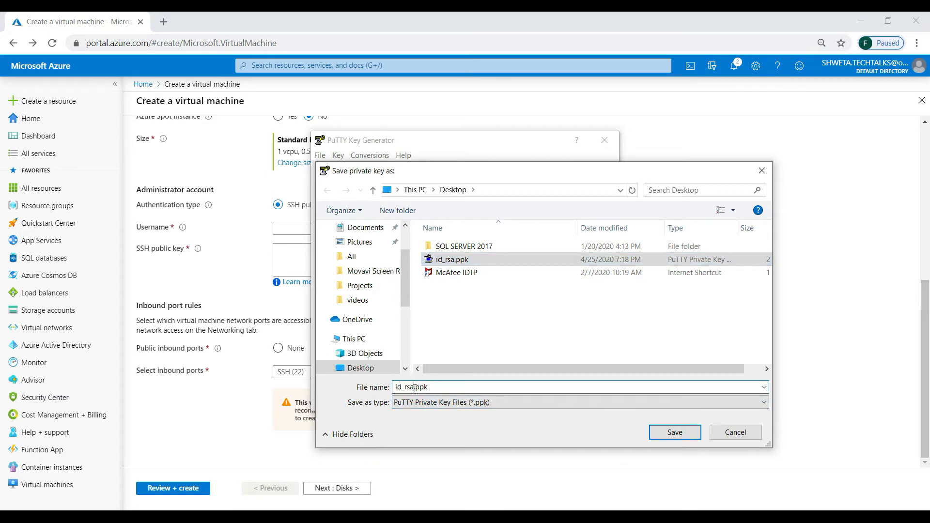
text(_vm1)
key(Return)
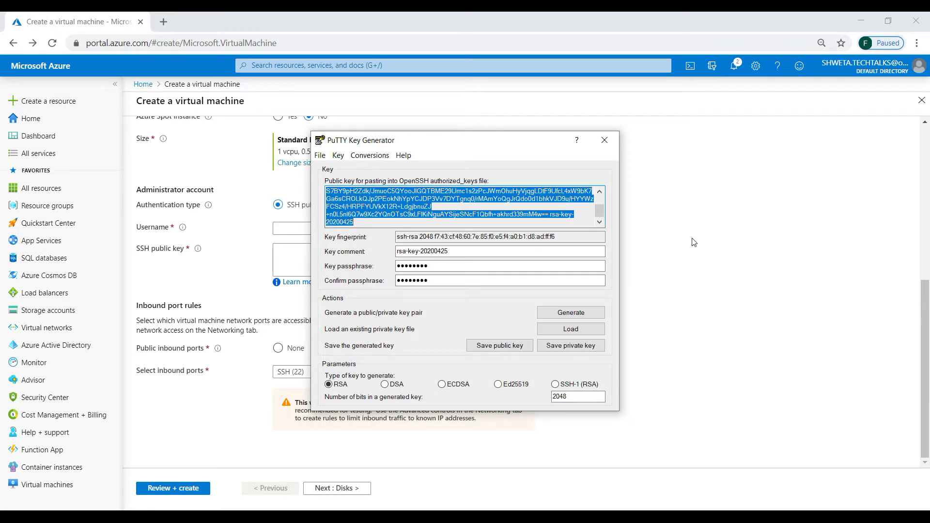
click(692, 239)
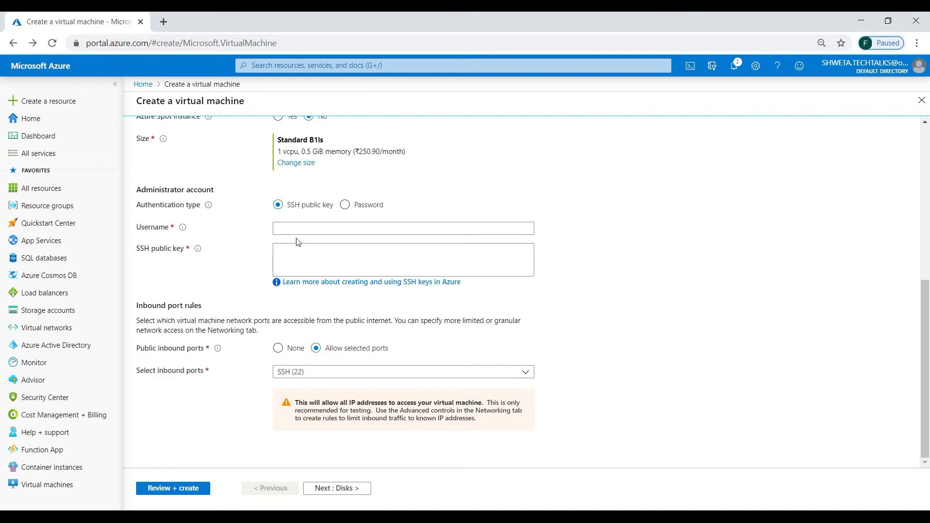
Paste the generated SSH public key and set the admin username to azureadmin.
click(293, 251)
key(ctrl+v)
click(286, 229)
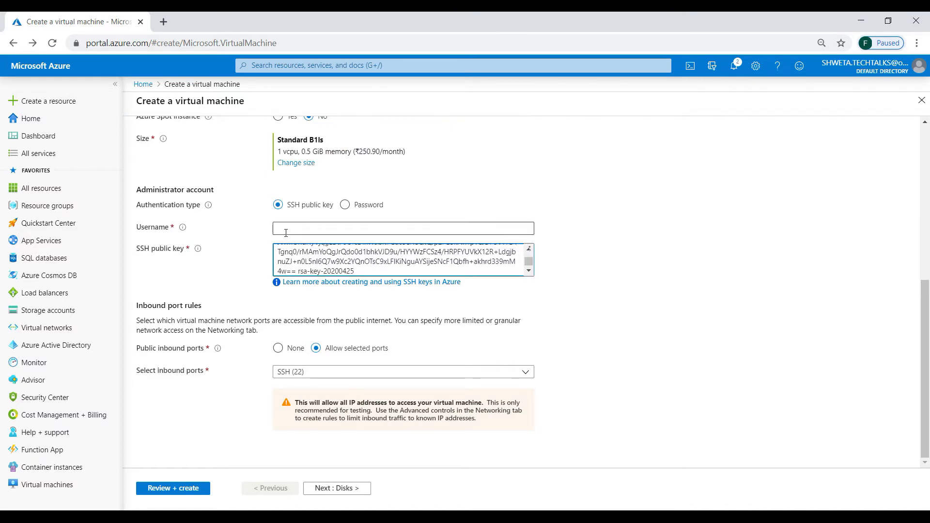
text(azureadmin)
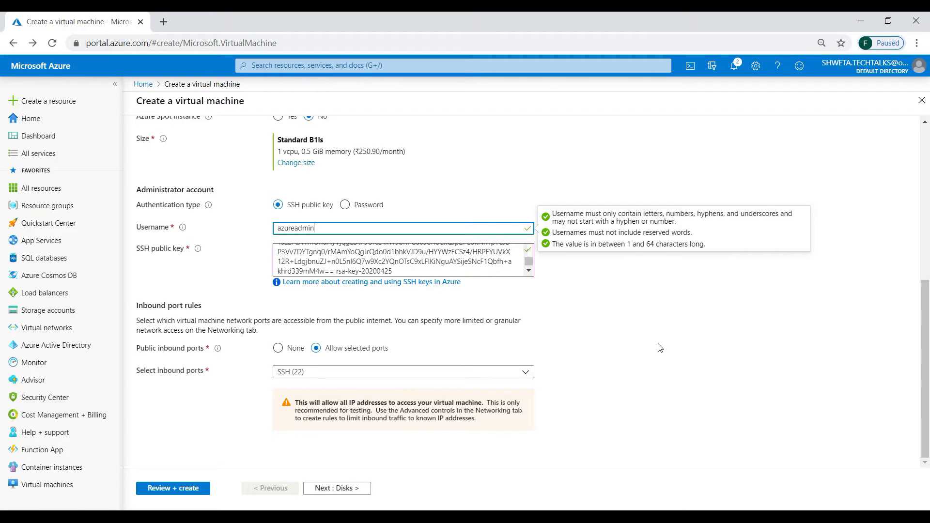
Toggle HTTPS (443) and HTTP (80) in inbound ports, keeping SSH (22), and continue to Disks.
click(320, 373)
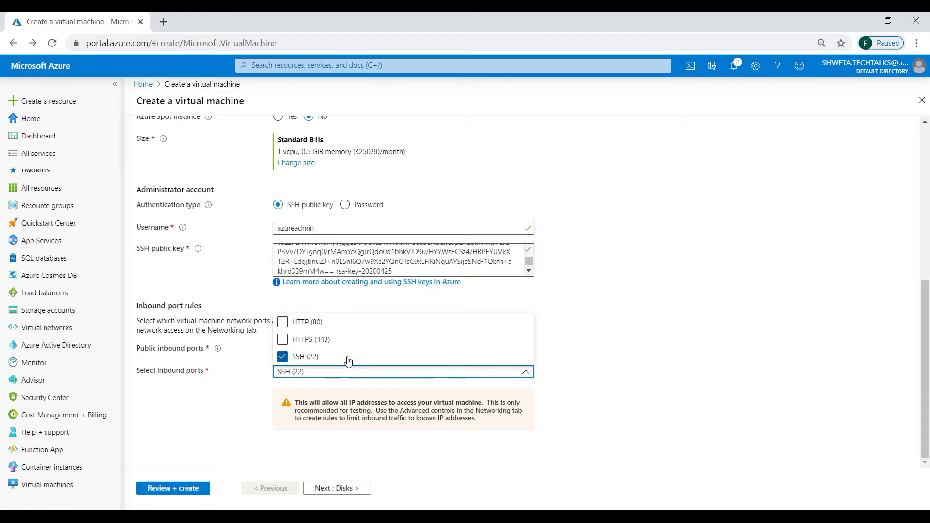
click(296, 339)
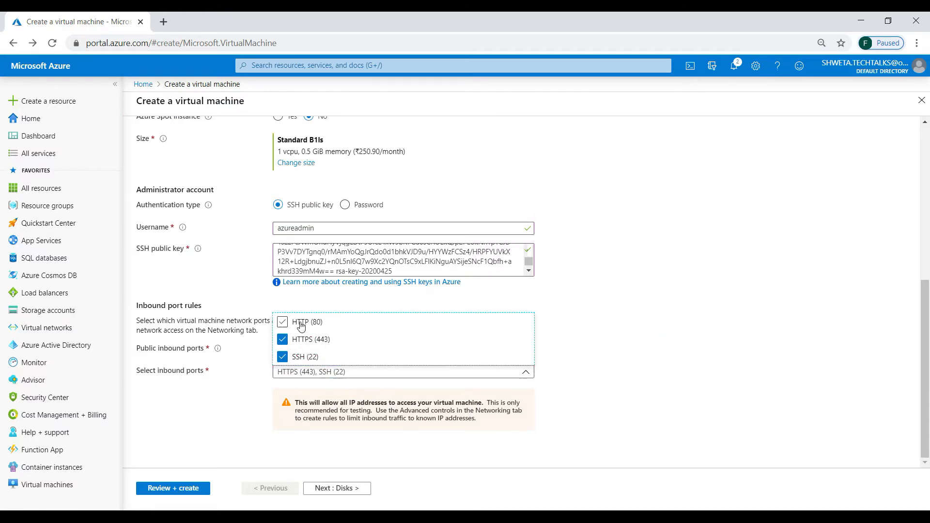
click(299, 328)
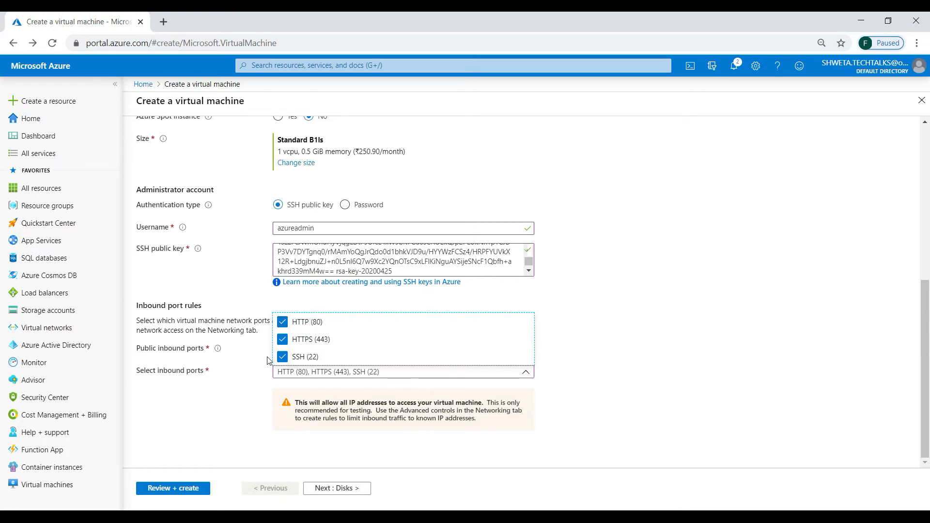
click(646, 363)
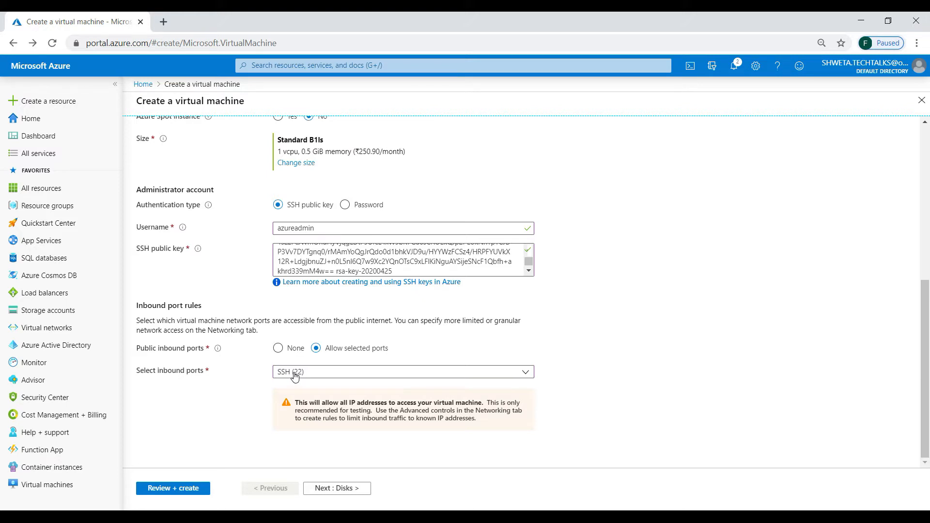
click(331, 490)
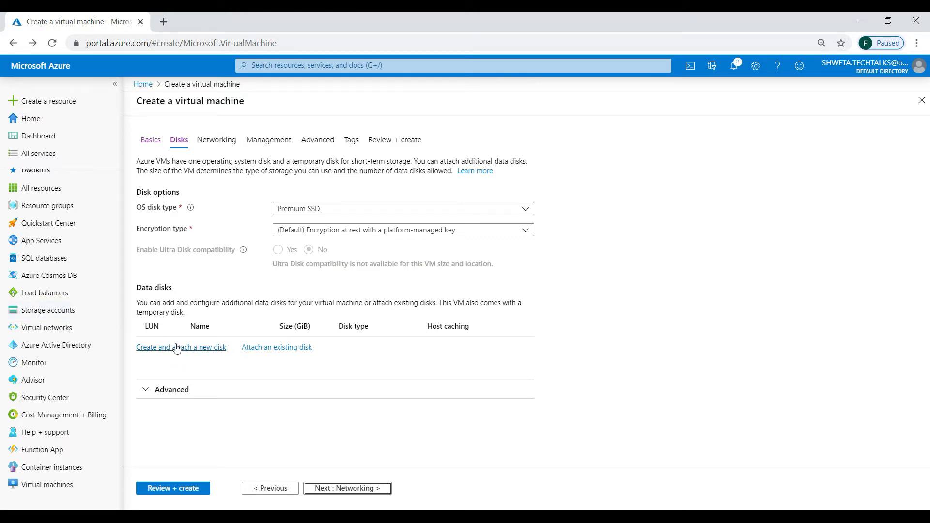
Try a new data disk, toggle Use managed disks to No and back to Yes, then continue to Networking.
click(176, 348)
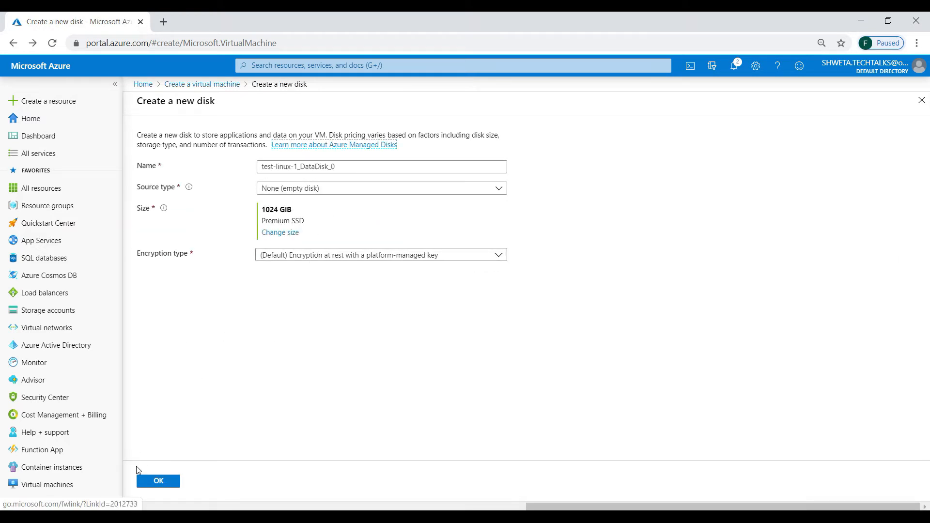
click(153, 481)
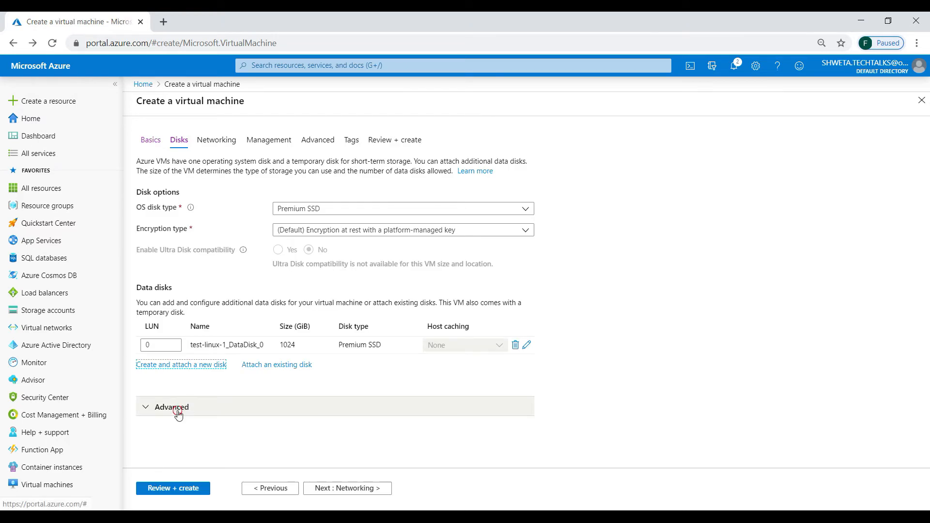
click(177, 408)
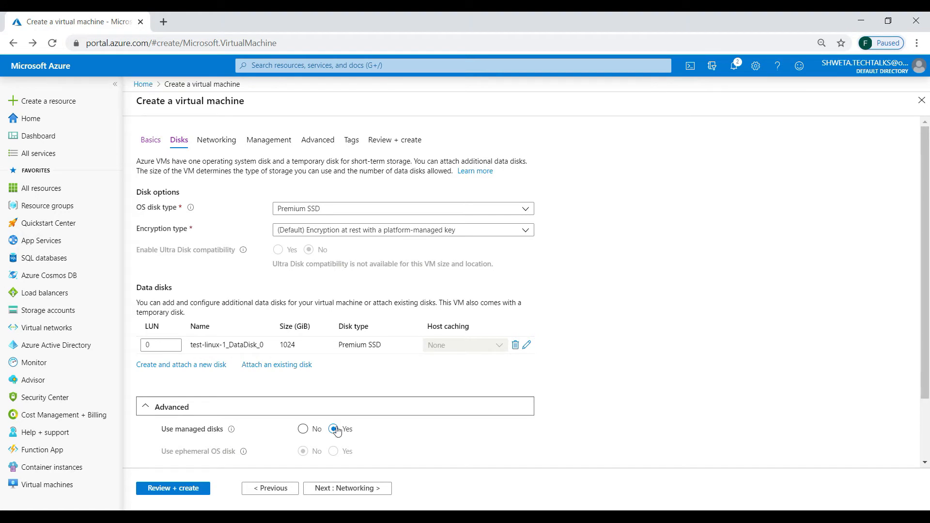
click(302, 429)
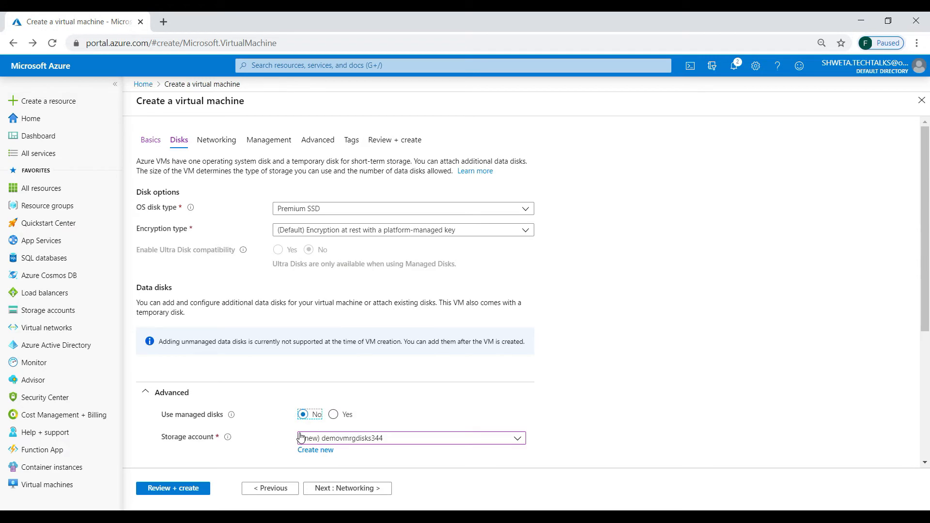
scroll(300, 438, down, 5)
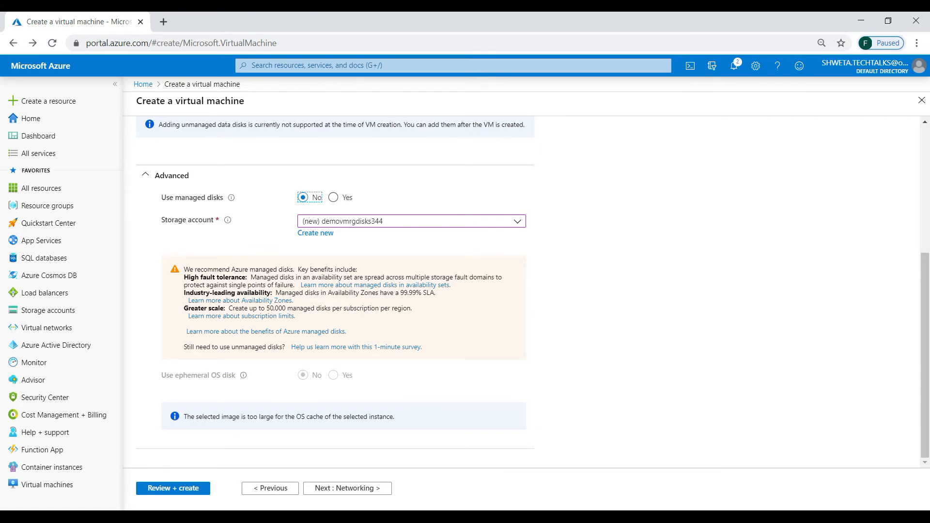
click(334, 198)
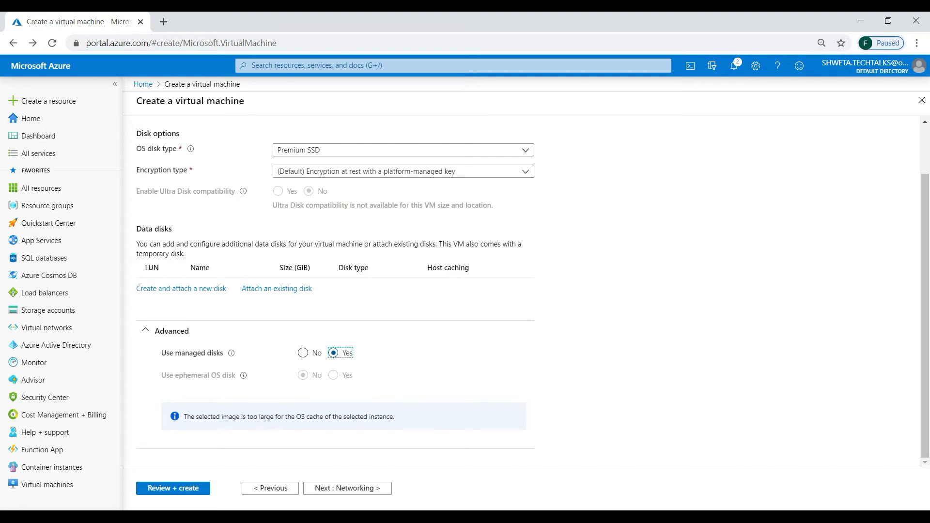
click(365, 488)
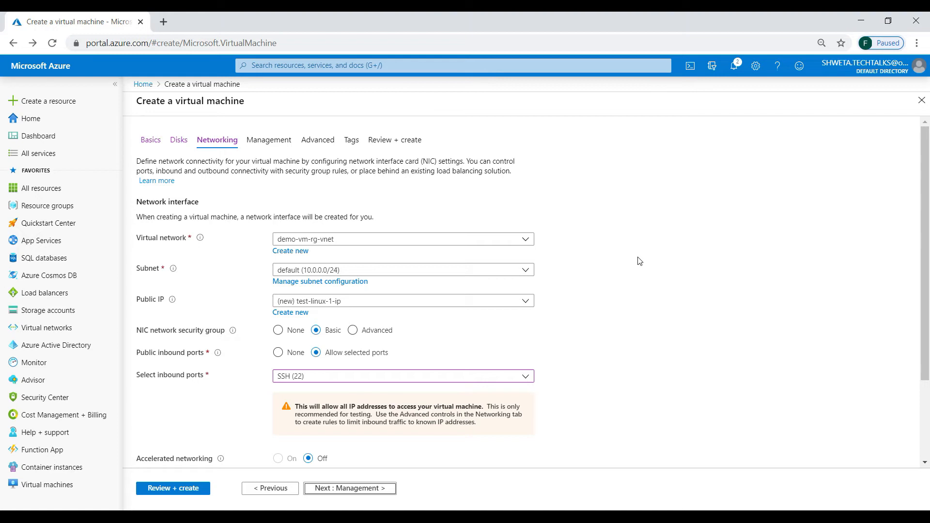
Look over the Networking, Management and Advanced tabs, then open Review + create.
scroll(640, 261, down, 2)
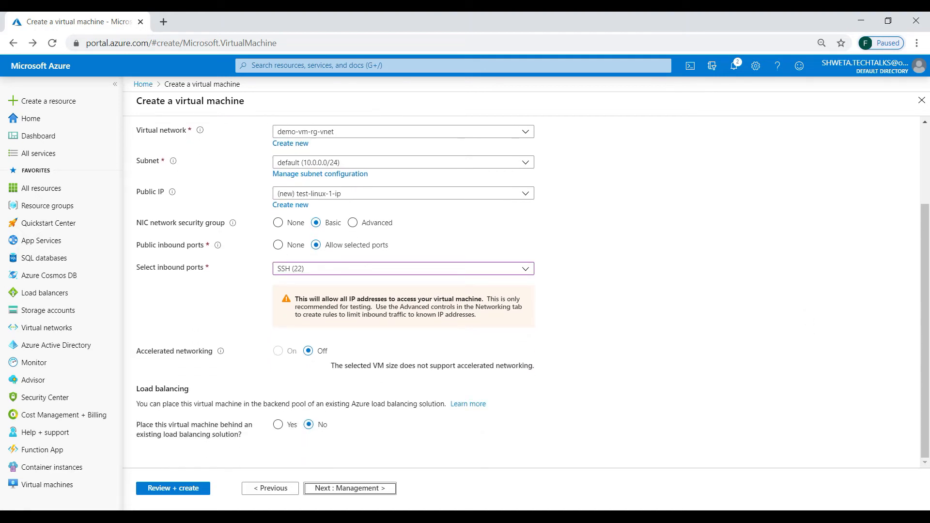
scroll(640, 261, up, 2)
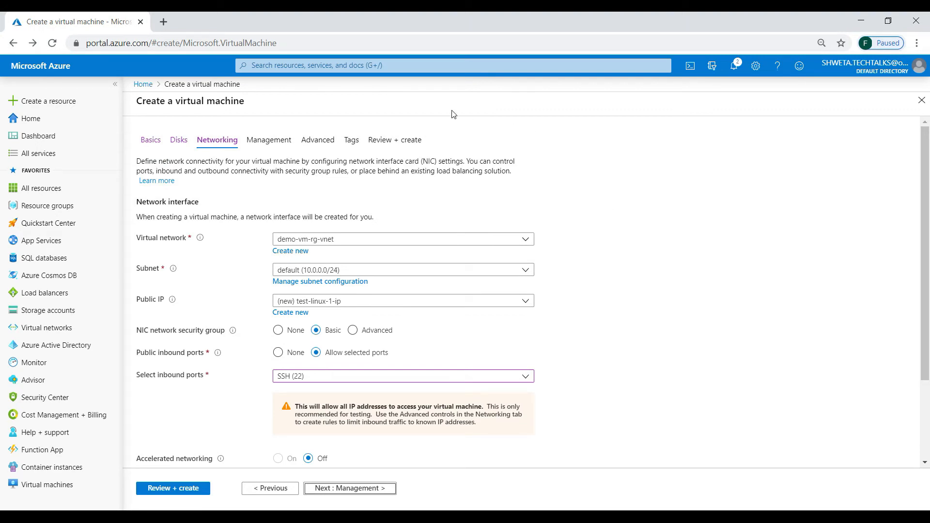
click(269, 141)
click(325, 141)
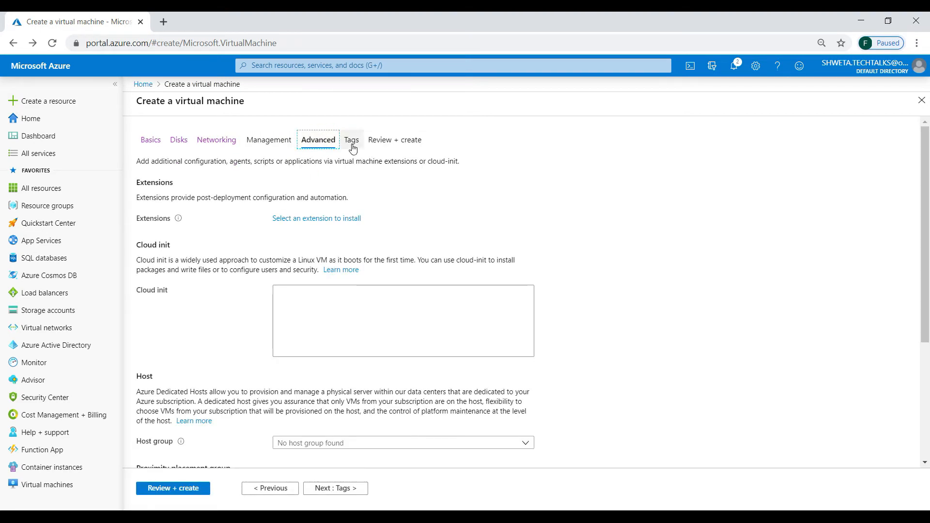
click(381, 141)
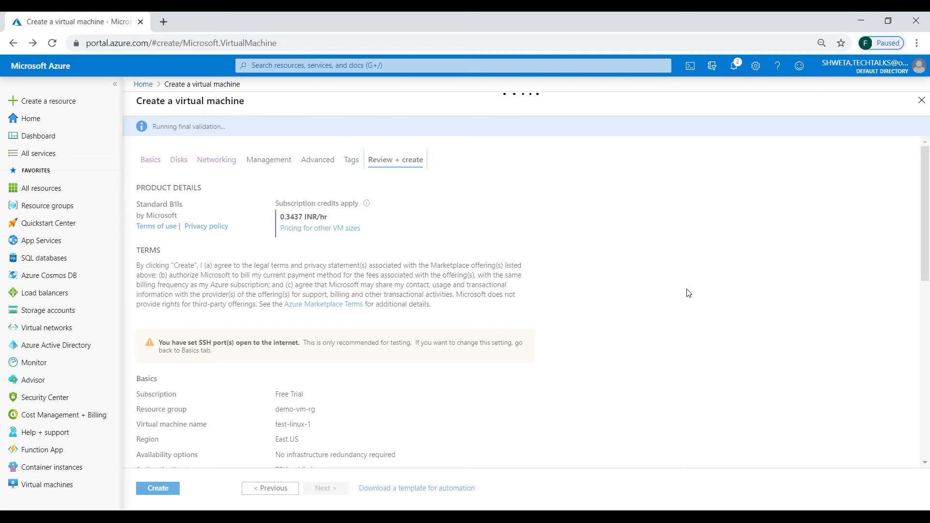
Scroll through the validated summary and create the test-linux-1 VM.
scroll(688, 293, down, 6)
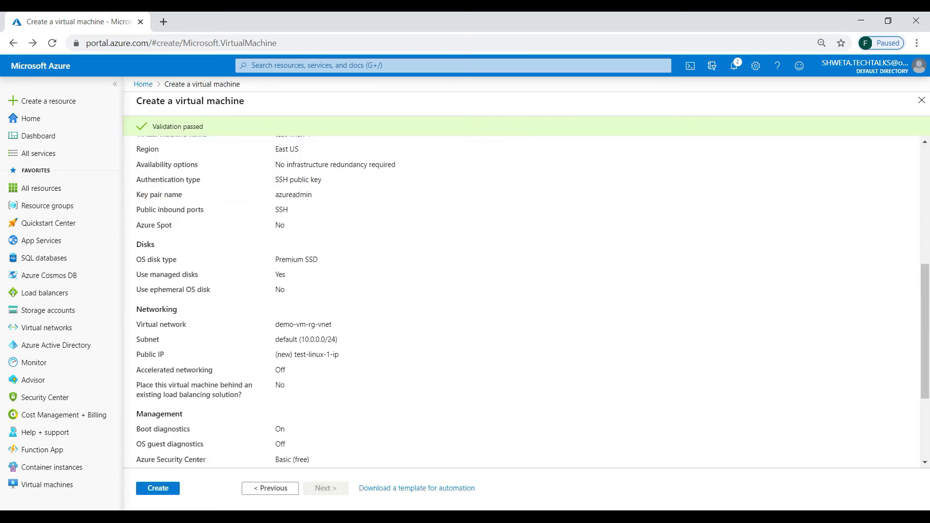
scroll(532, 300, up, 6)
scroll(532, 300, down, 3)
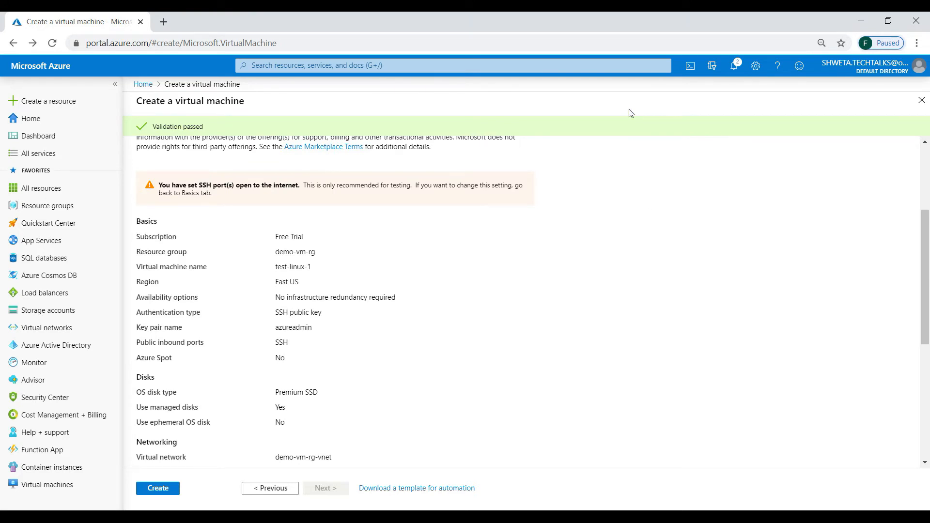
scroll(630, 117, down, 6)
click(158, 488)
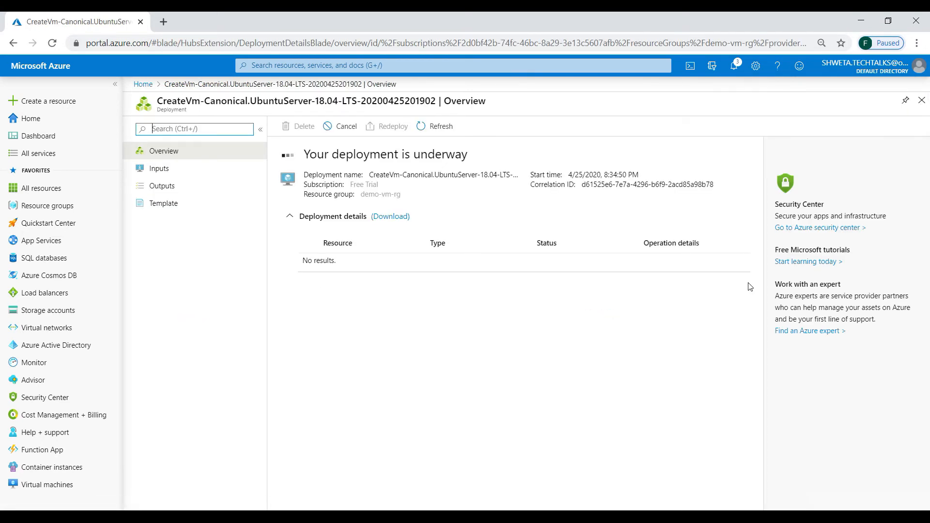
Refresh the deployment until it completes, then go to the test-linux-1 resource.
click(439, 128)
click(439, 129)
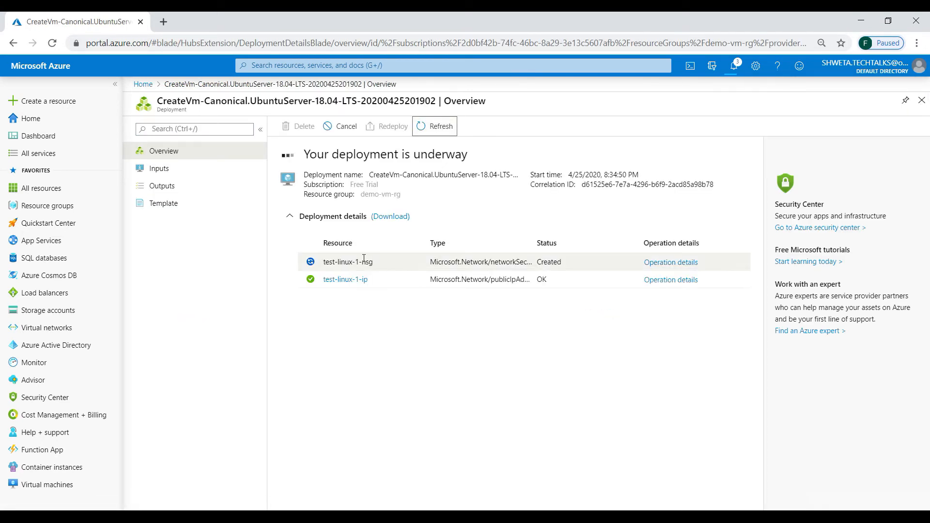
click(434, 131)
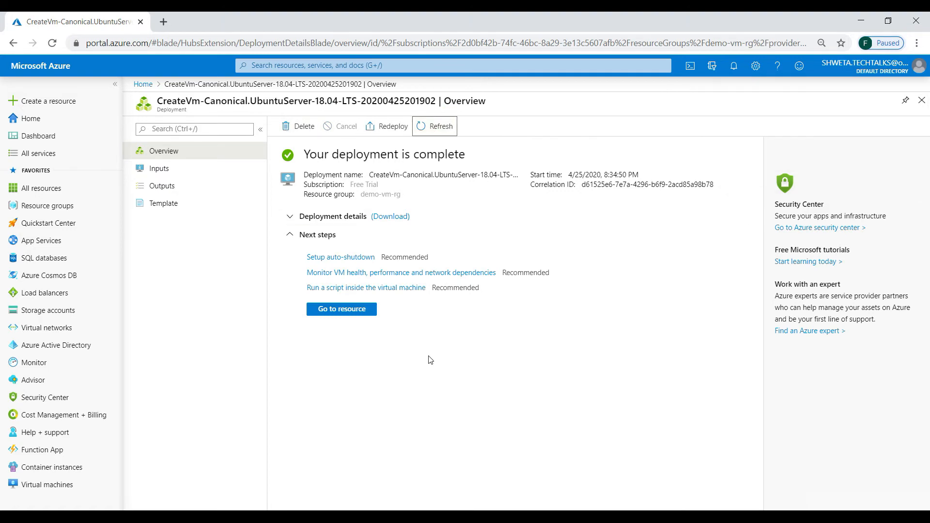
click(348, 312)
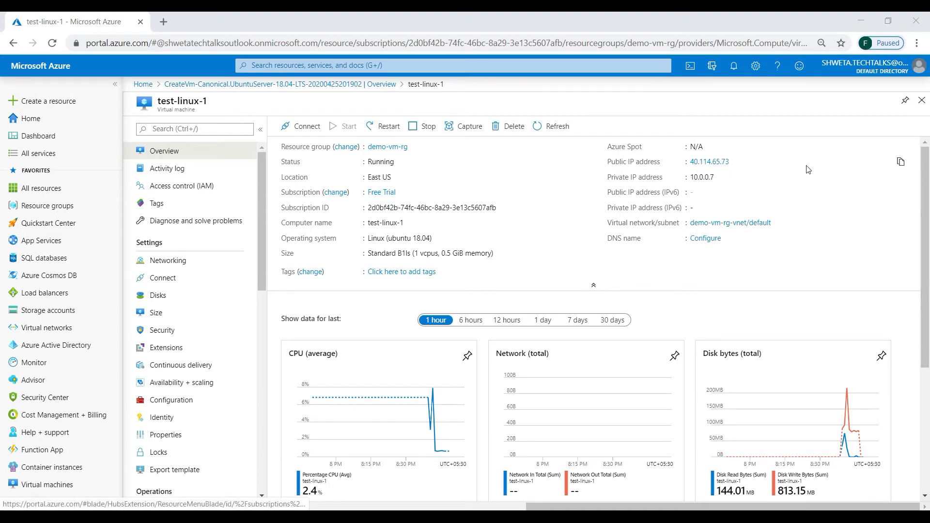
Copy public IP 40.114.65.73 and open the SSH tab of the Connect page.
click(901, 164)
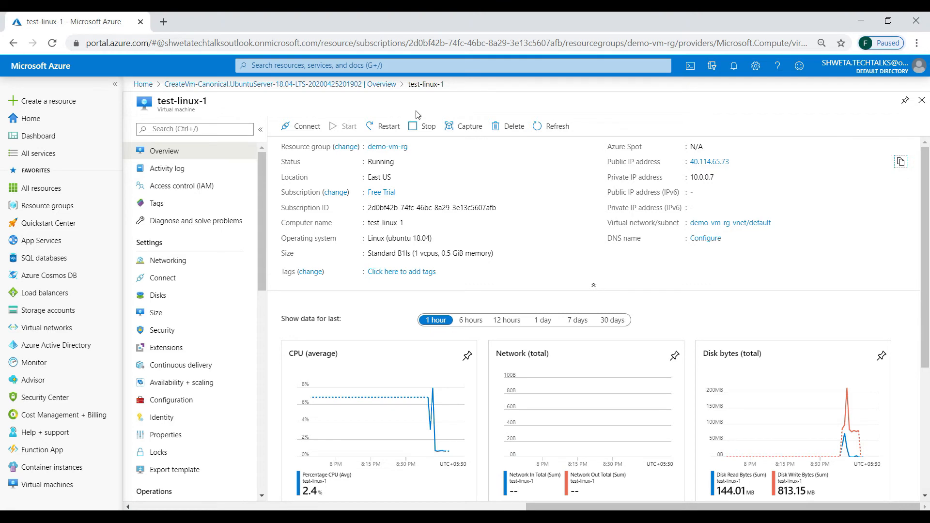
click(291, 128)
click(310, 147)
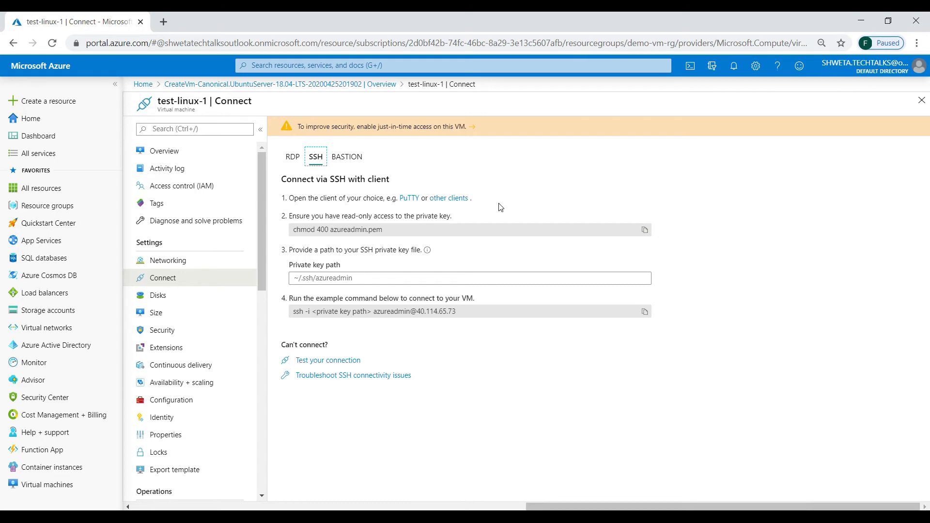
Launch PuTTY and paste the VM's IP 40.114.65.73 as the host name.
key(super)
text(putty)
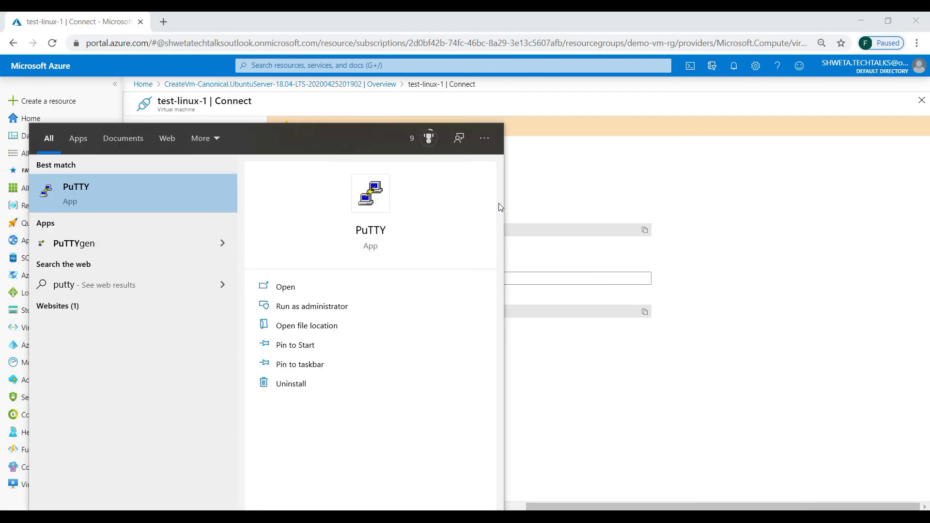
key(Return)
drag(450, 149, 696, 151)
key(ctrl+v)
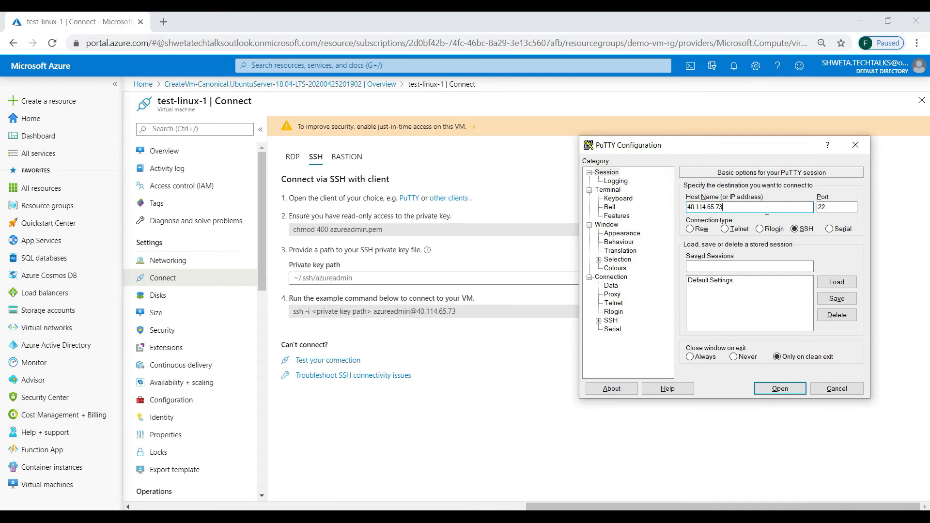
Use id_rsa_vm1.ppk as the SSH private key, open the session, and type username azureadmin.
click(599, 321)
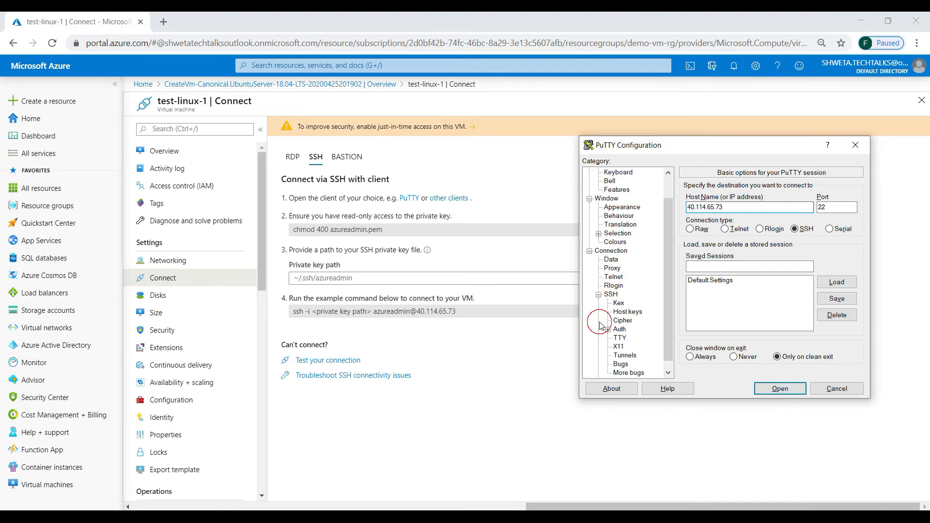
click(620, 330)
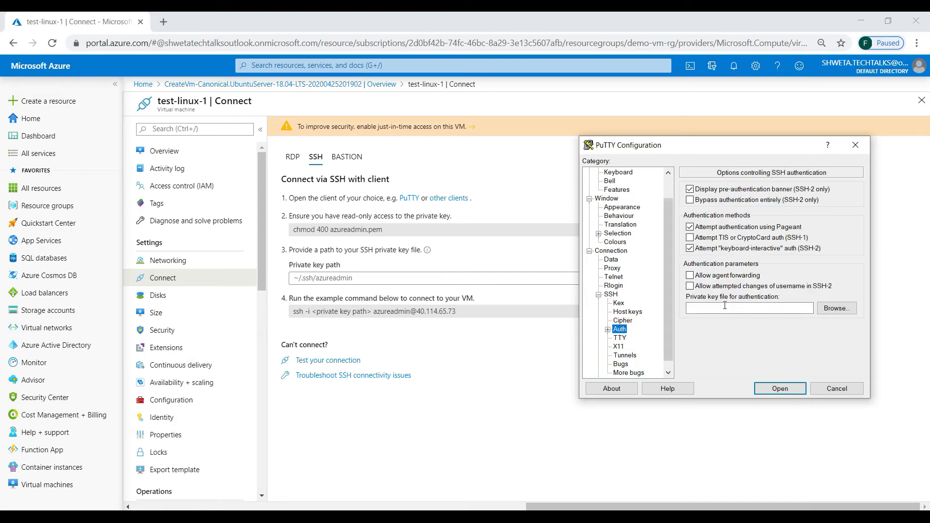
click(836, 308)
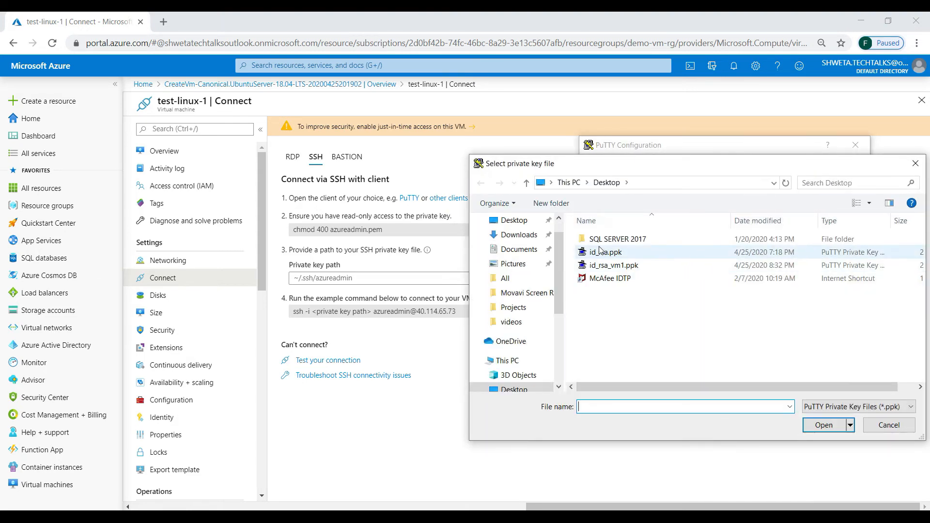
double_click(606, 265)
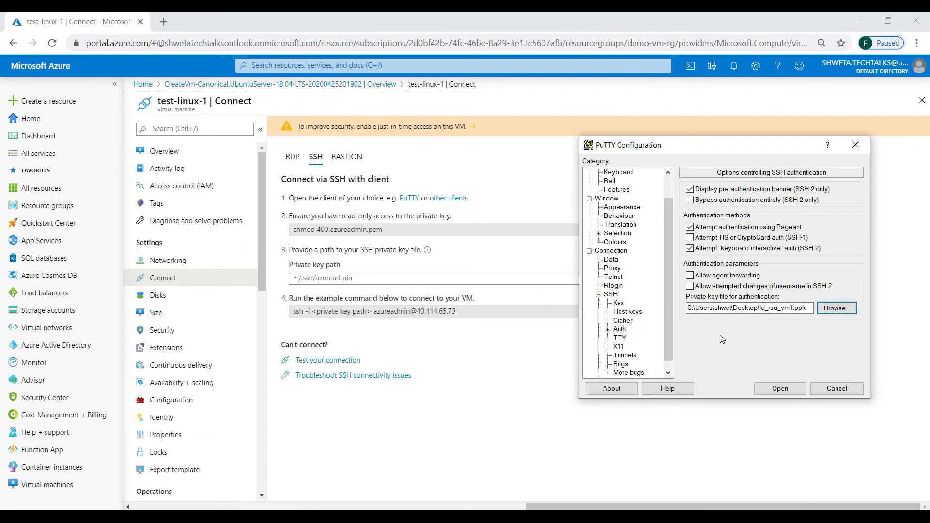
click(771, 389)
click(252, 51)
drag(252, 51, 604, 132)
text(a)
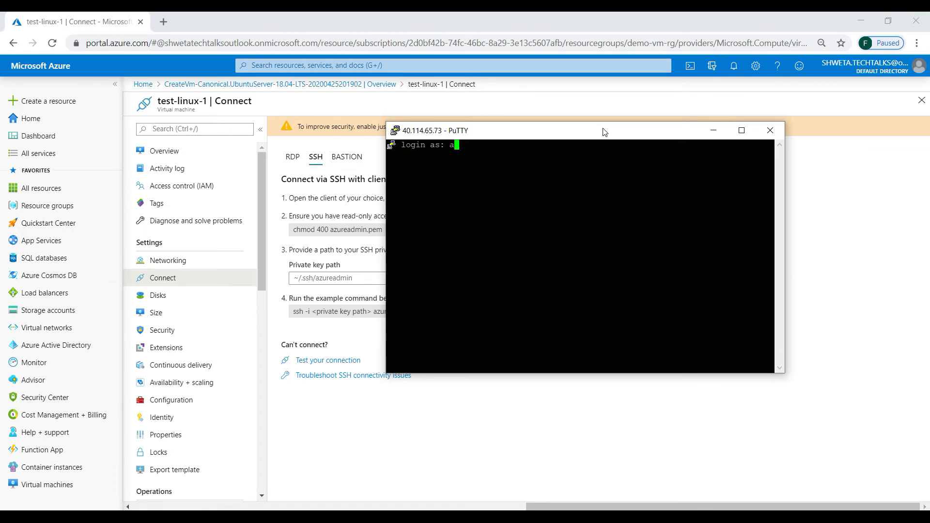
text(zureadmin)
Submit azureadmin at the login prompt and enter the key passphrase to reach the Ubuntu shell.
key(Return)
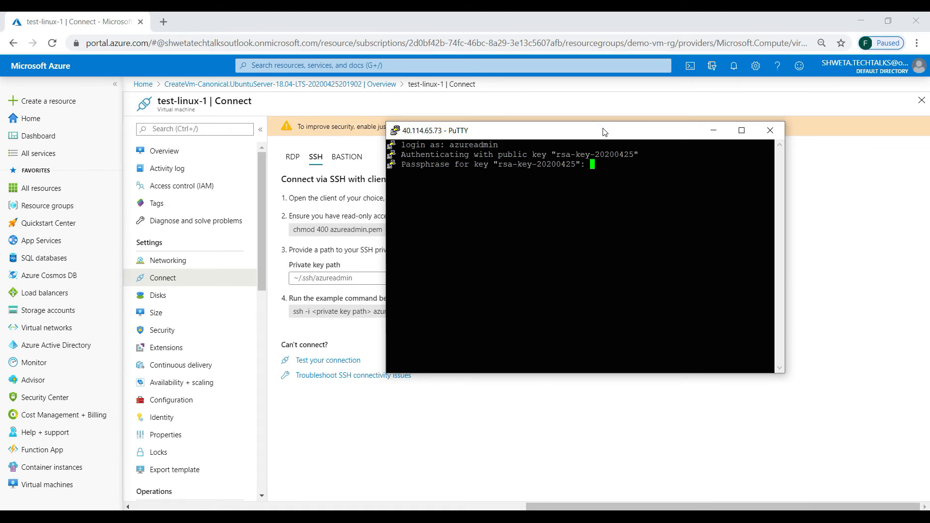
key(Return)
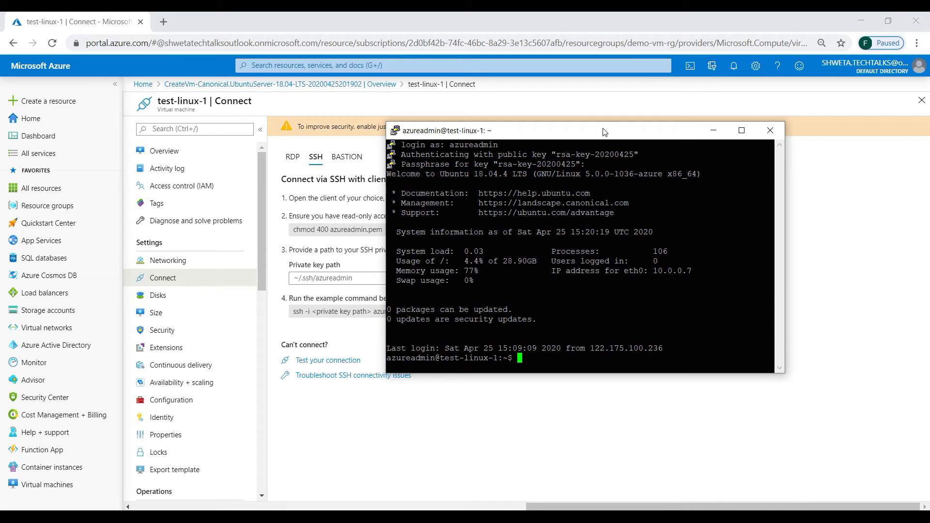
Run pwd, create directory shwet with mkdir, then cd shweta and list its contents.
text(pwd)
key(Return)
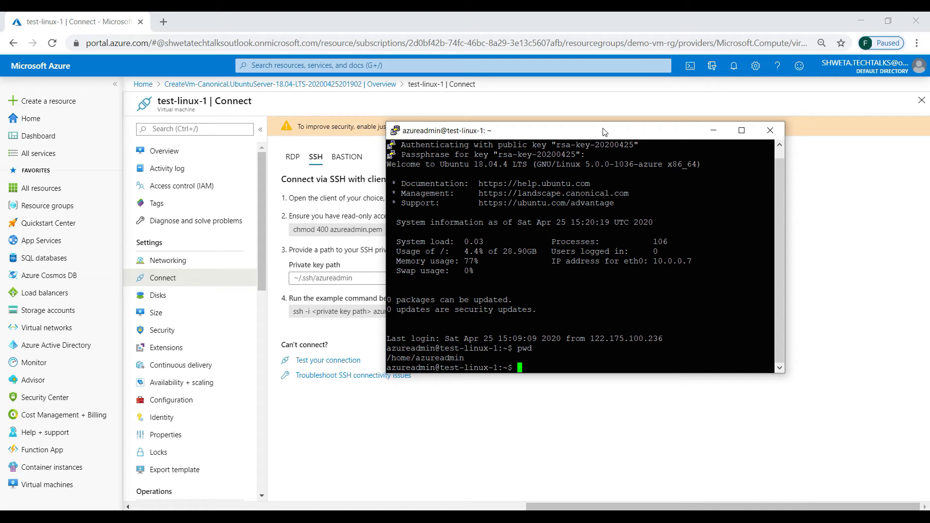
text(mkdir shwet)
key(Return)
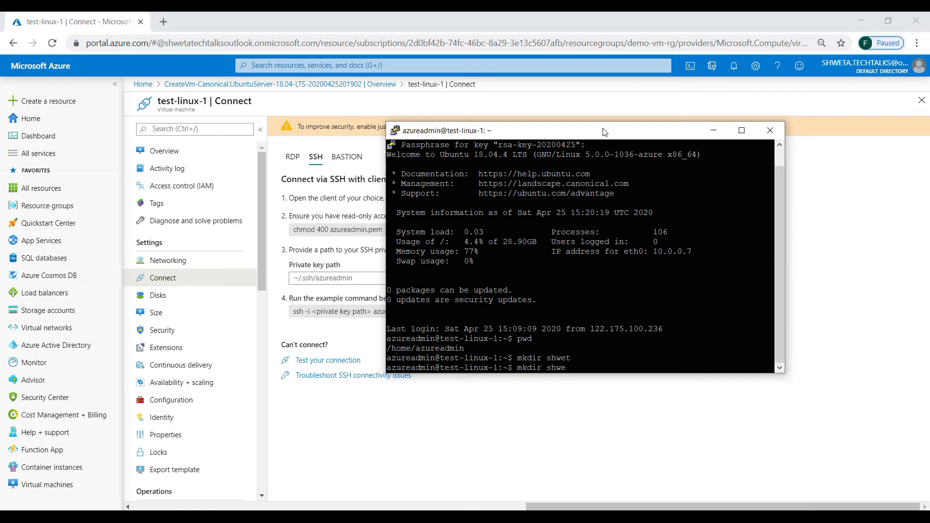
text(cd shweta)
key(Return)
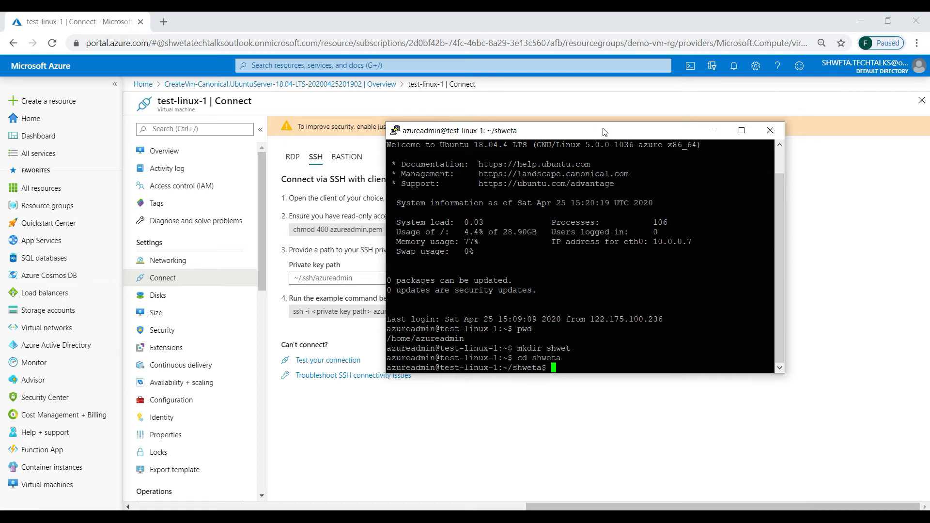
text(ls)
key(Return)
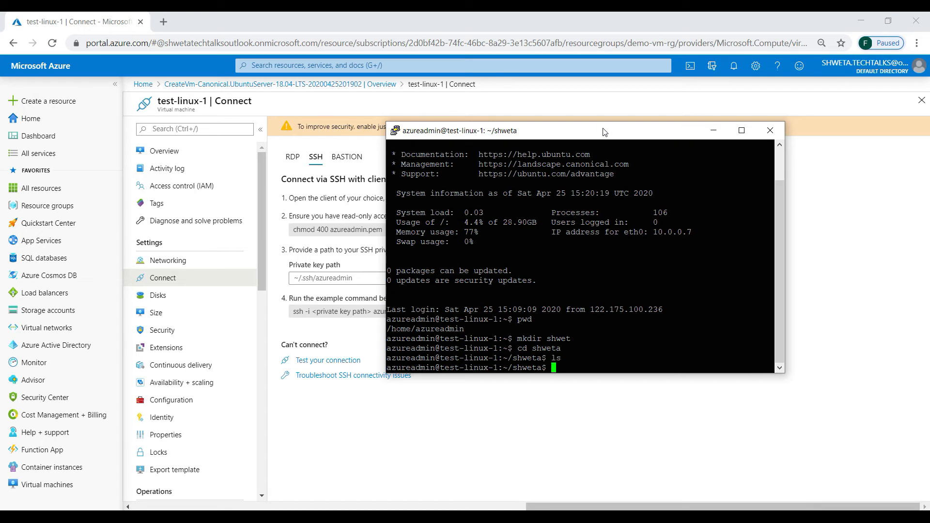
Change into /home, list its contents, and run sudo apt-get -y update.
text(cd home)
key(Return)
text(cd /home)
key(Return)
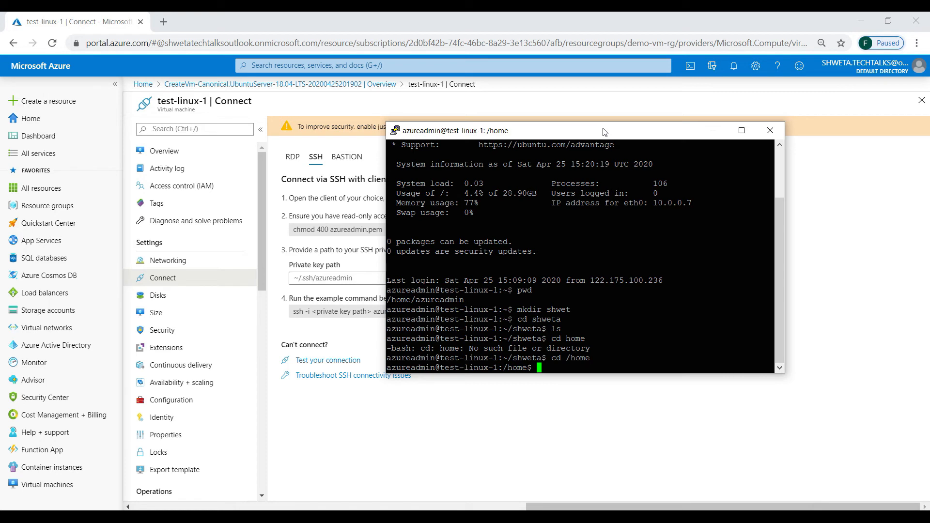
text(ls)
key(Return)
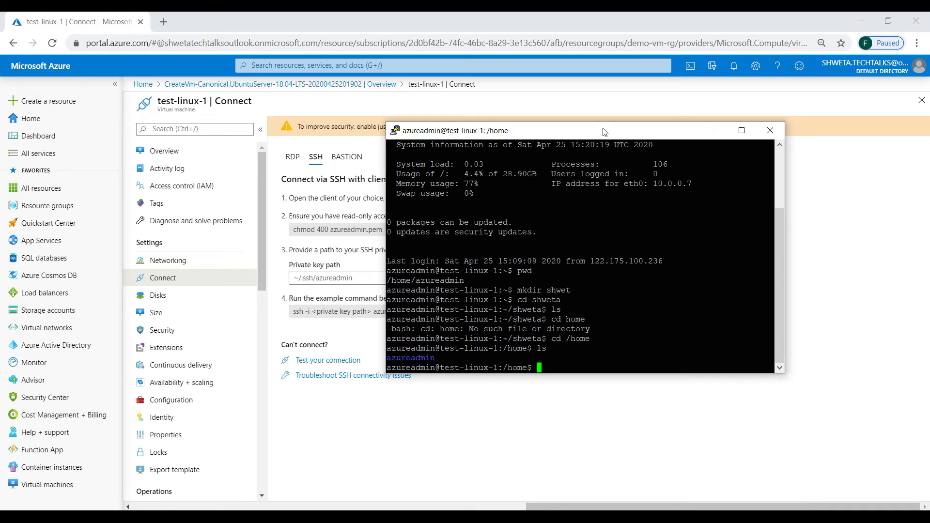
text(sudo apt-get -y update)
key(Return)
Interrupt the update and install nginx with sudo apt-get -y install nginx.
key(ctrl+c)
key(Return)
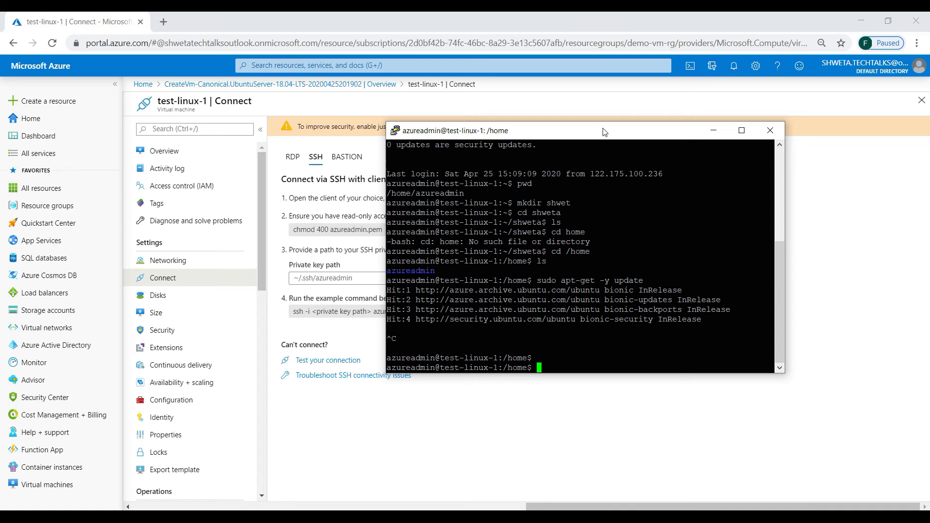
text(sudo apt-get -y install ngi)
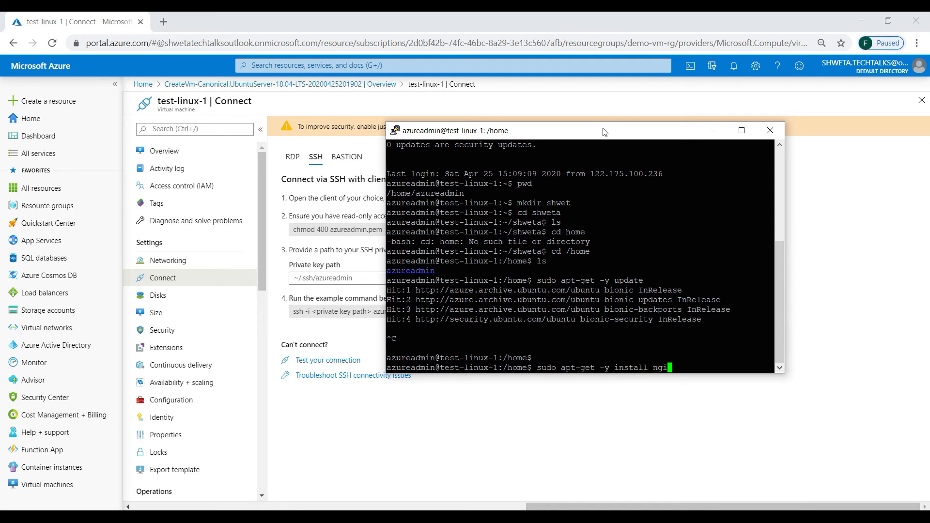
text(nx)
key(Return)
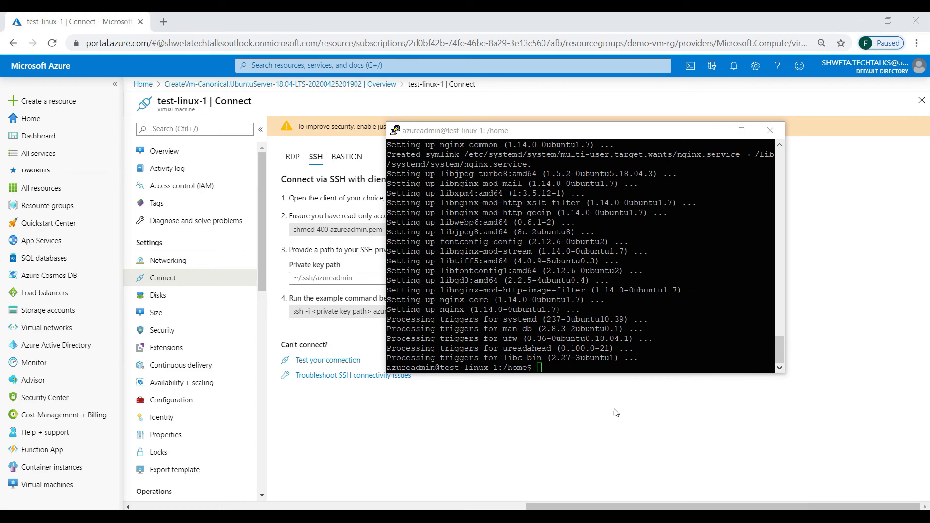
click(165, 23)
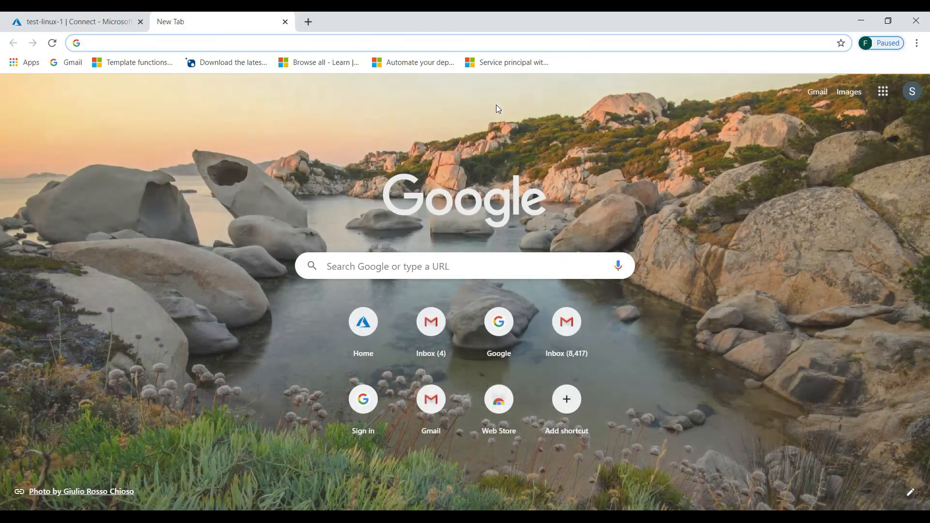
text(https)
key(BackSpace)
key(BackSpace)
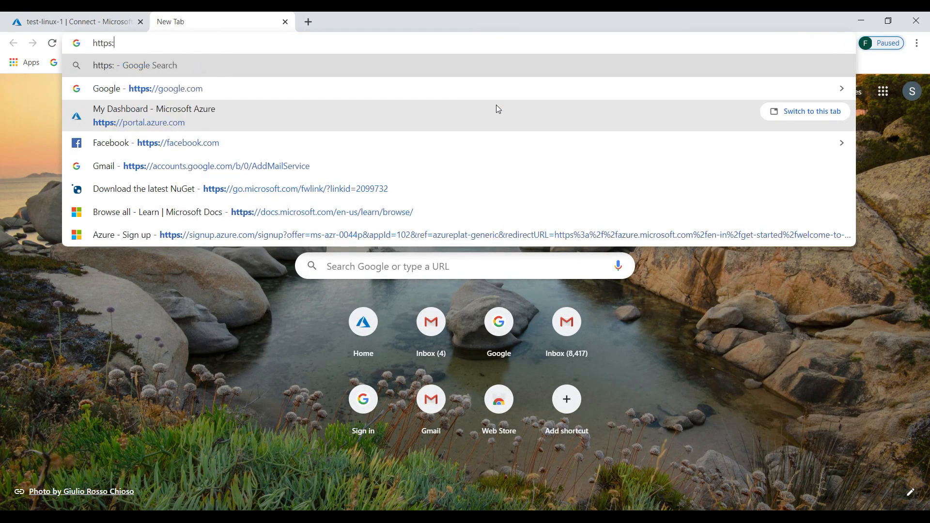
text(://40.114.65.73)
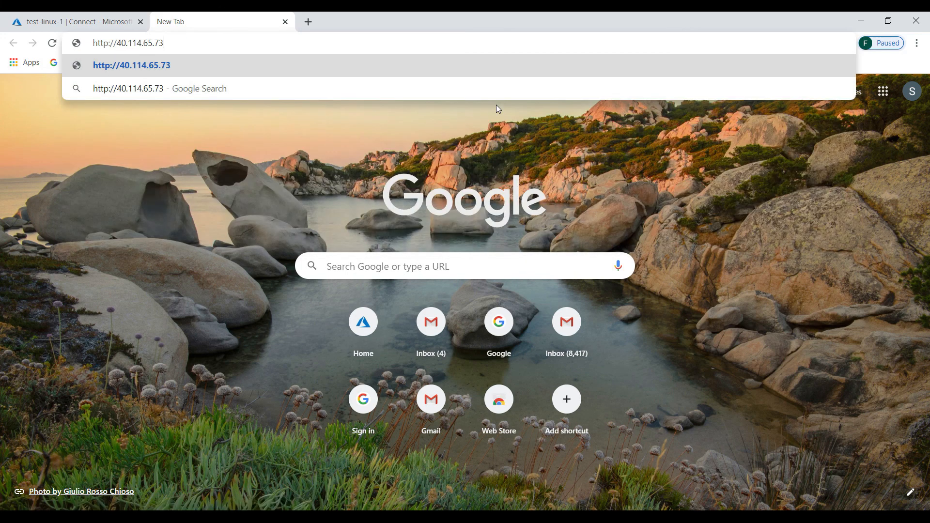
key(Return)
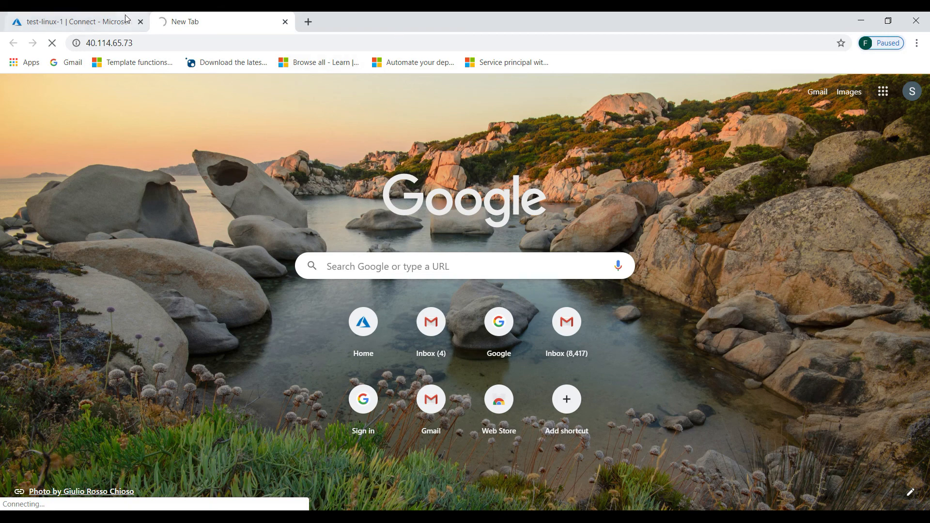
click(85, 24)
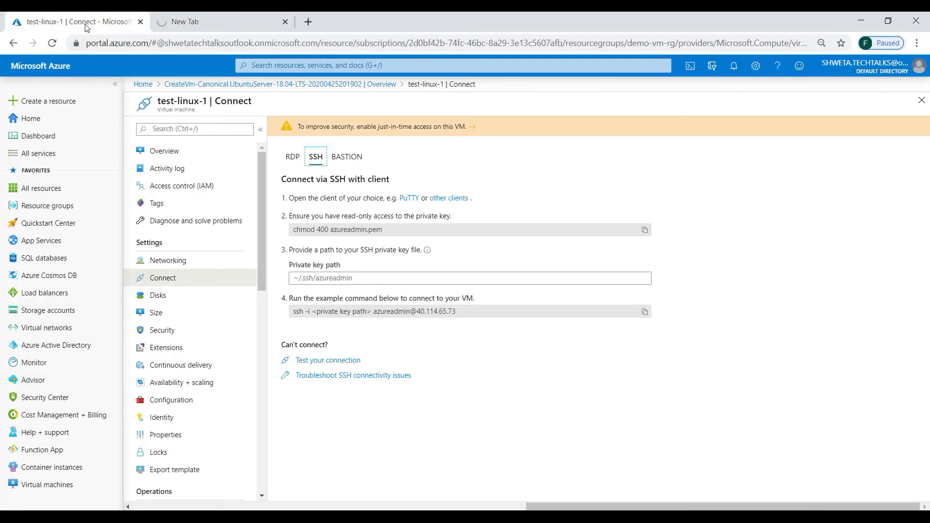
In test-linux-1 Networking, add inbound rule allow_http_traffic with destination port 80.
click(179, 262)
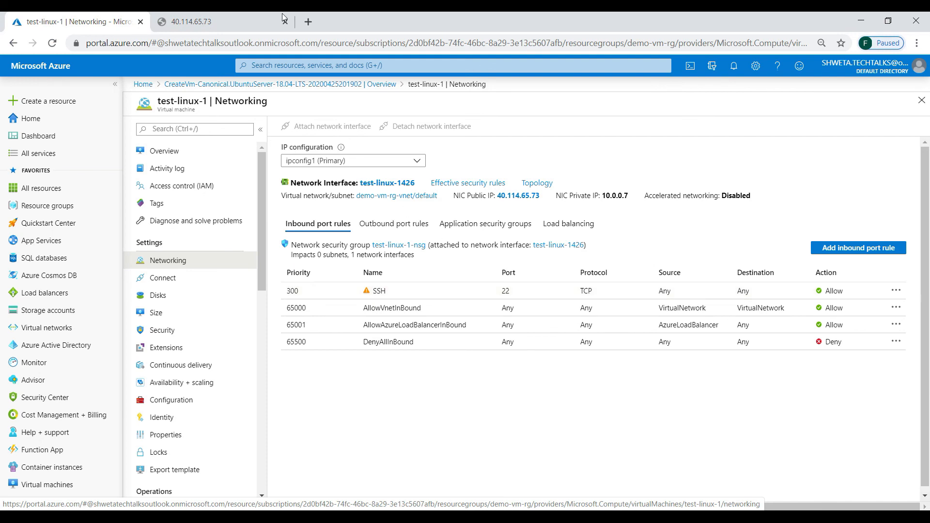
click(227, 19)
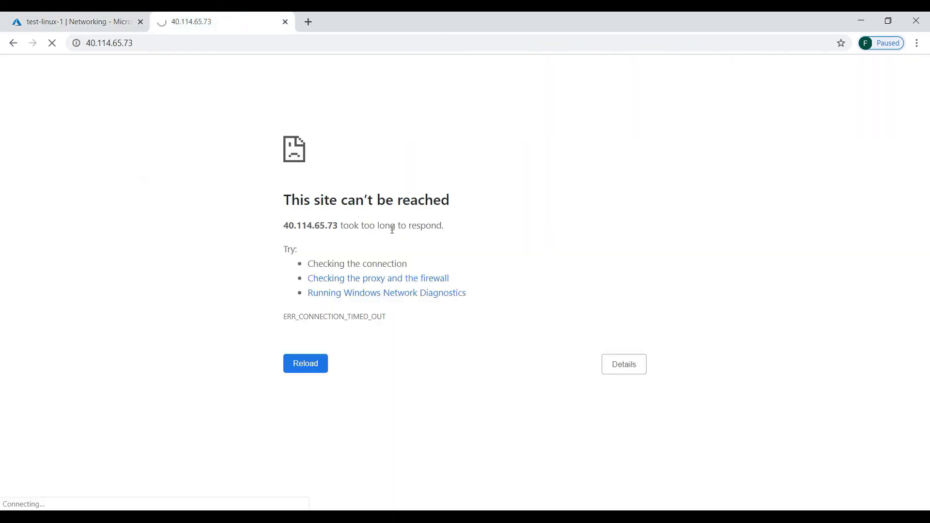
click(84, 19)
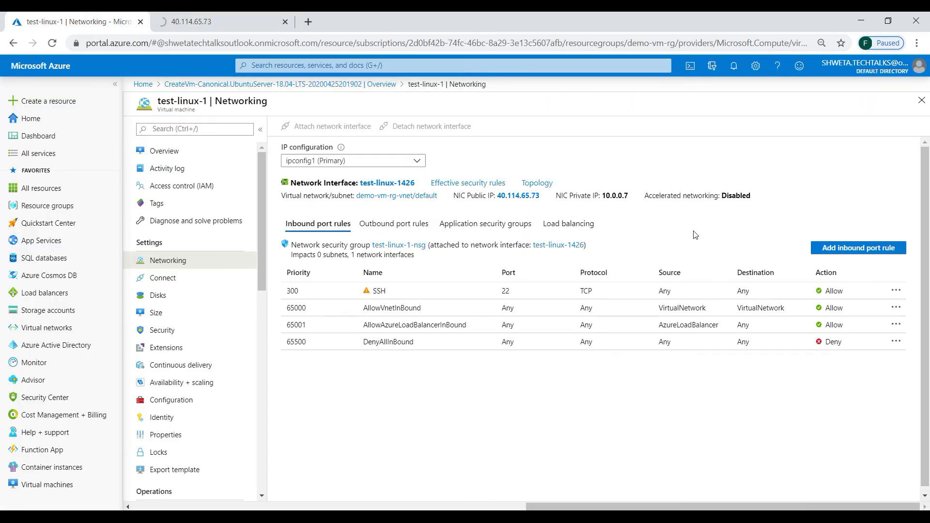
click(834, 256)
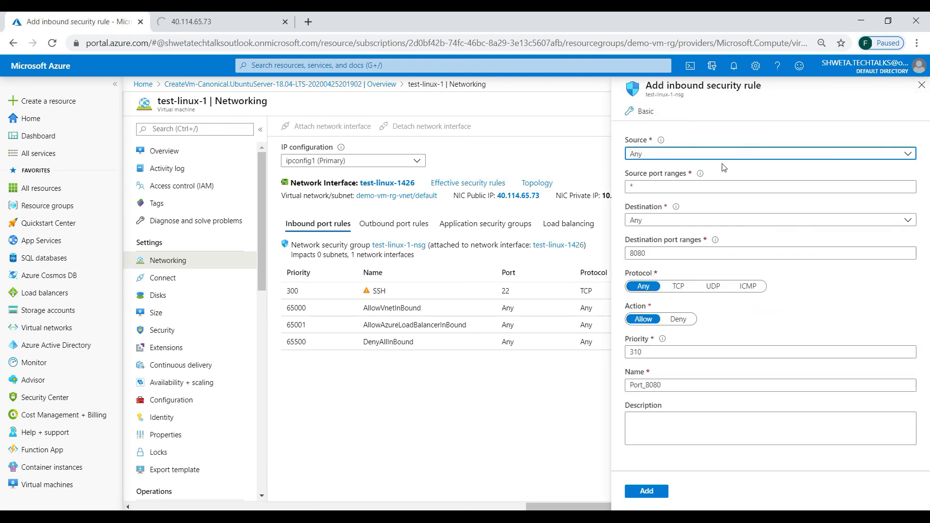
click(671, 249)
double_click(671, 249)
text(80)
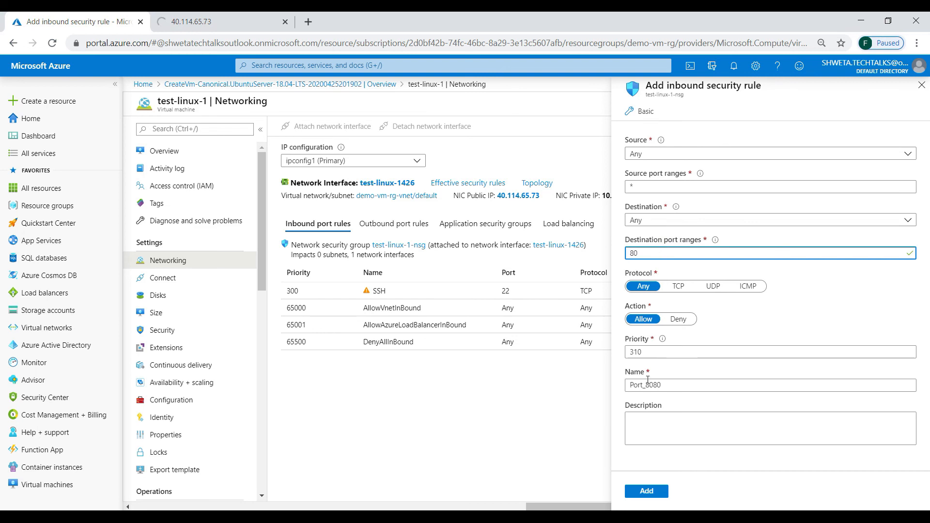
double_click(656, 384)
text(allow_ht)
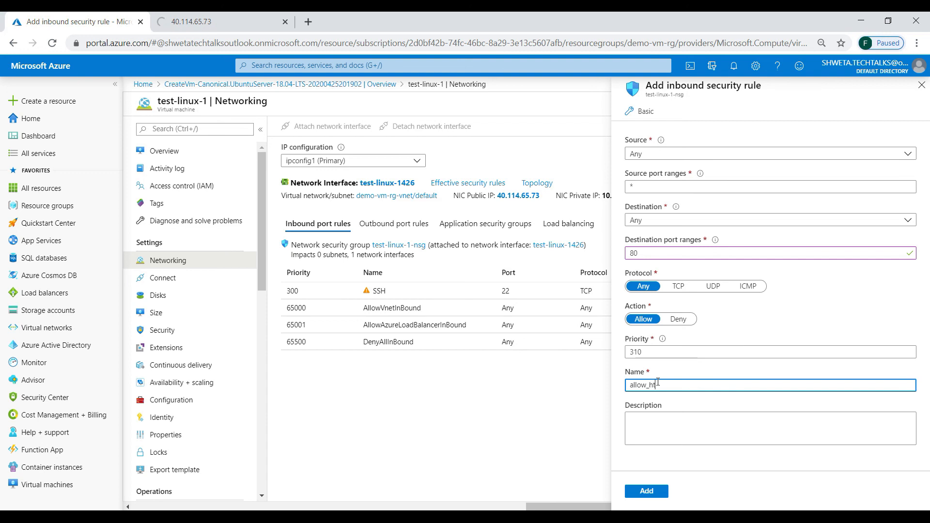
text(tp_traffic)
click(647, 492)
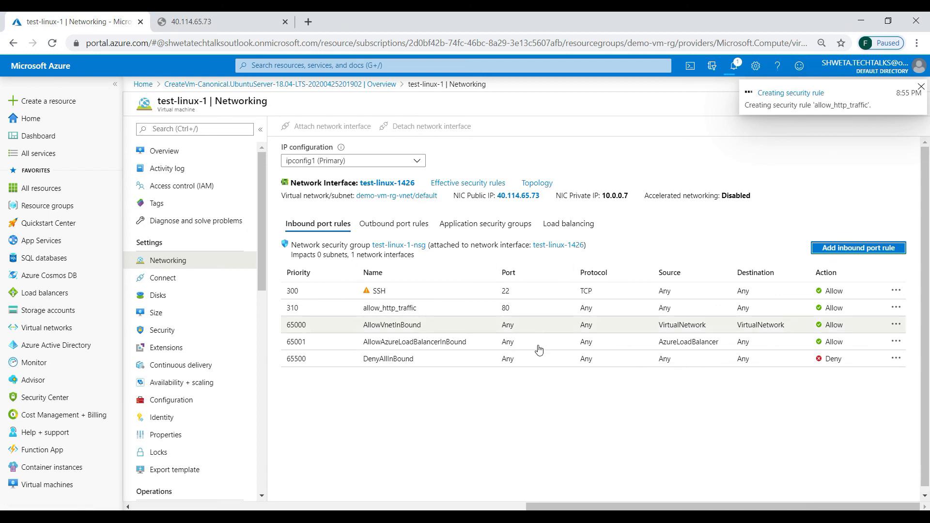
click(218, 21)
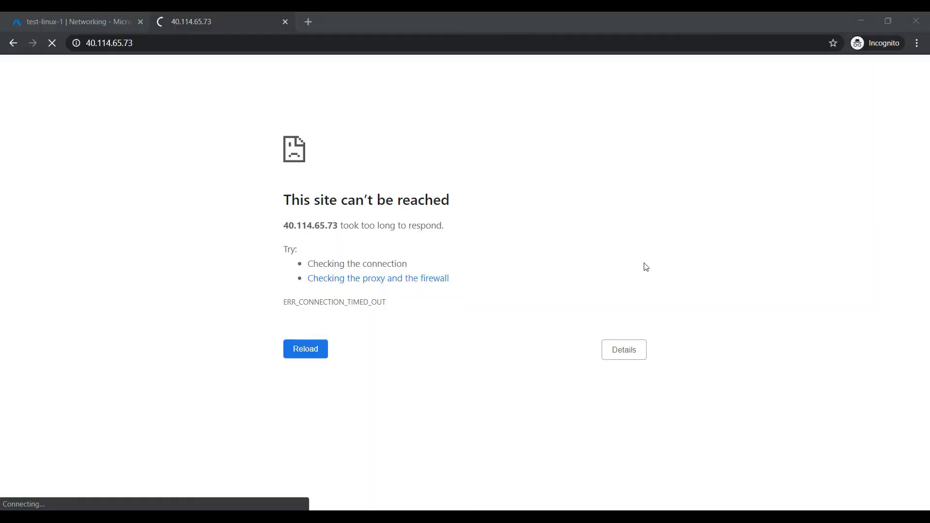
click(266, 43)
click(269, 45)
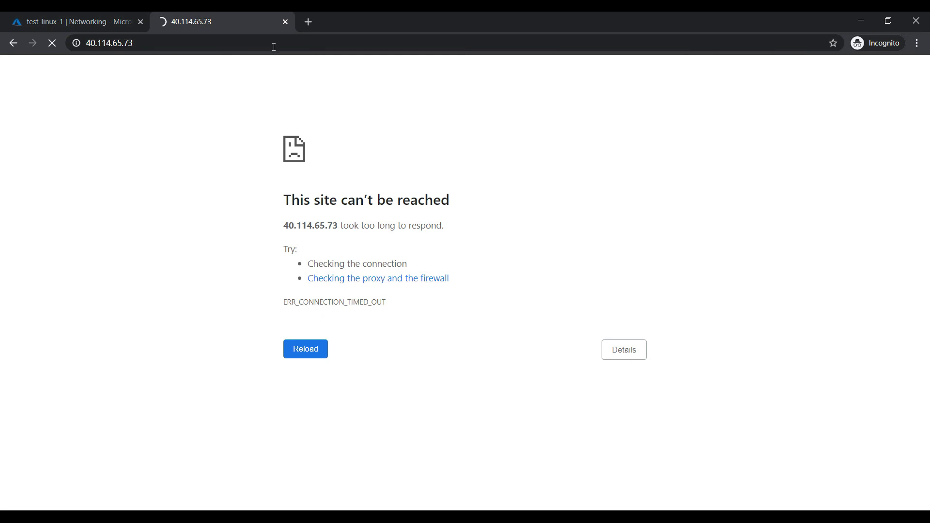
click(189, 44)
key(ctrl+c)
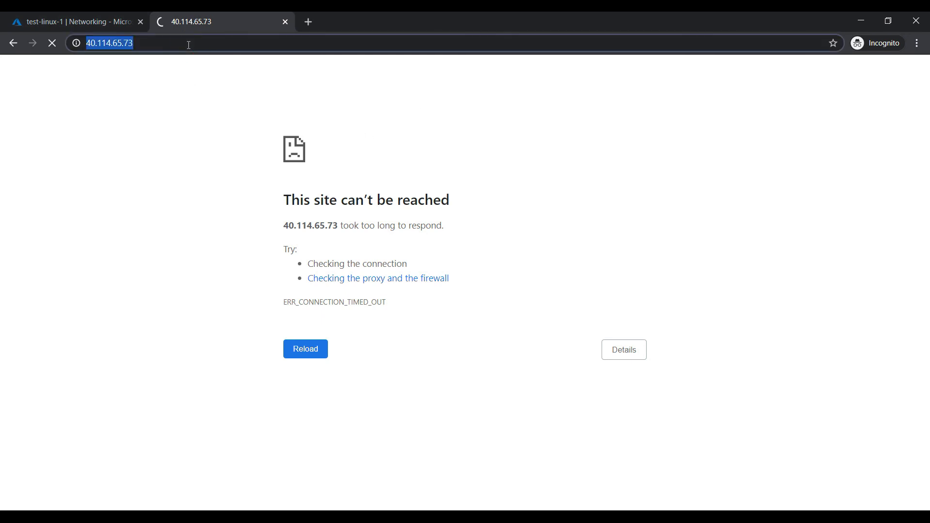
click(307, 27)
key(ctrl+v)
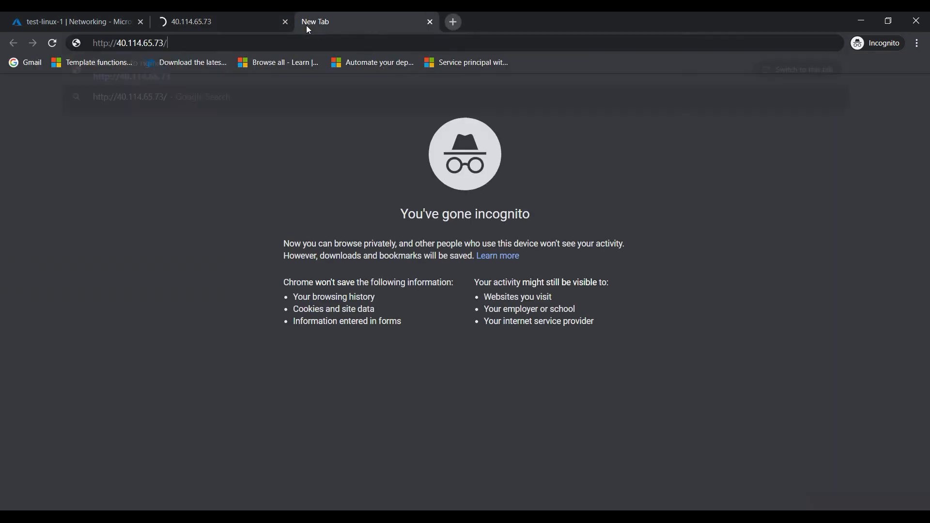
key(Return)
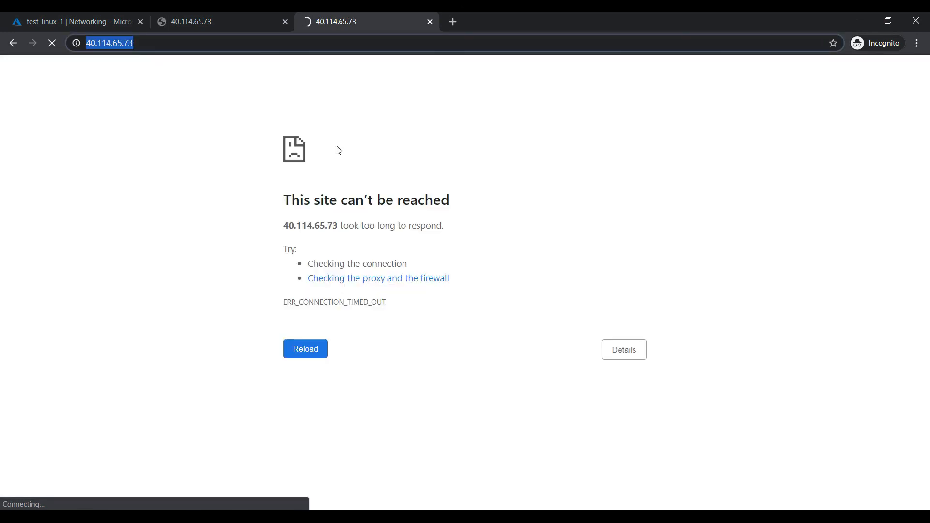
click(216, 23)
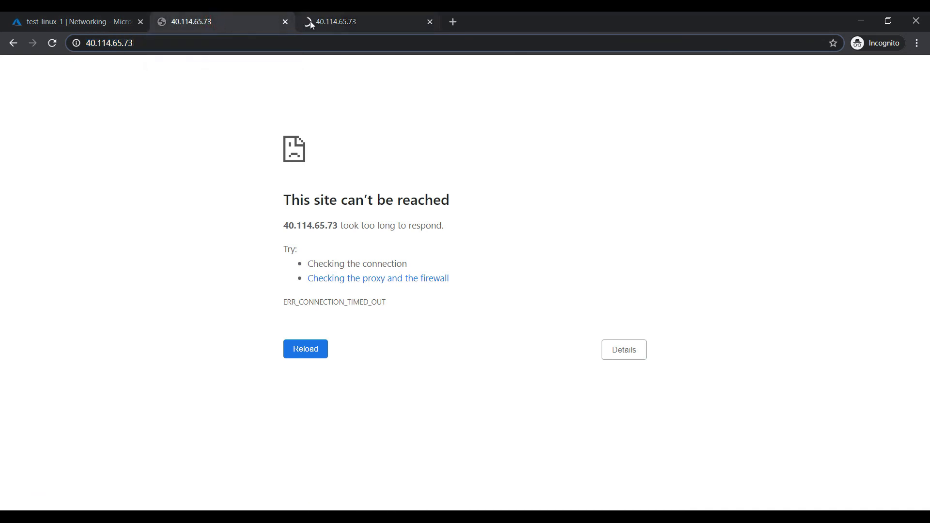
click(327, 22)
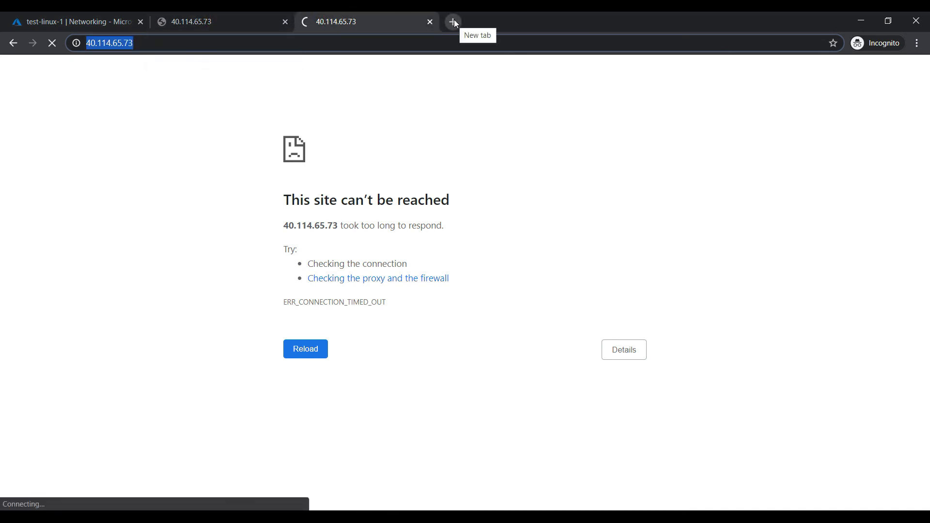